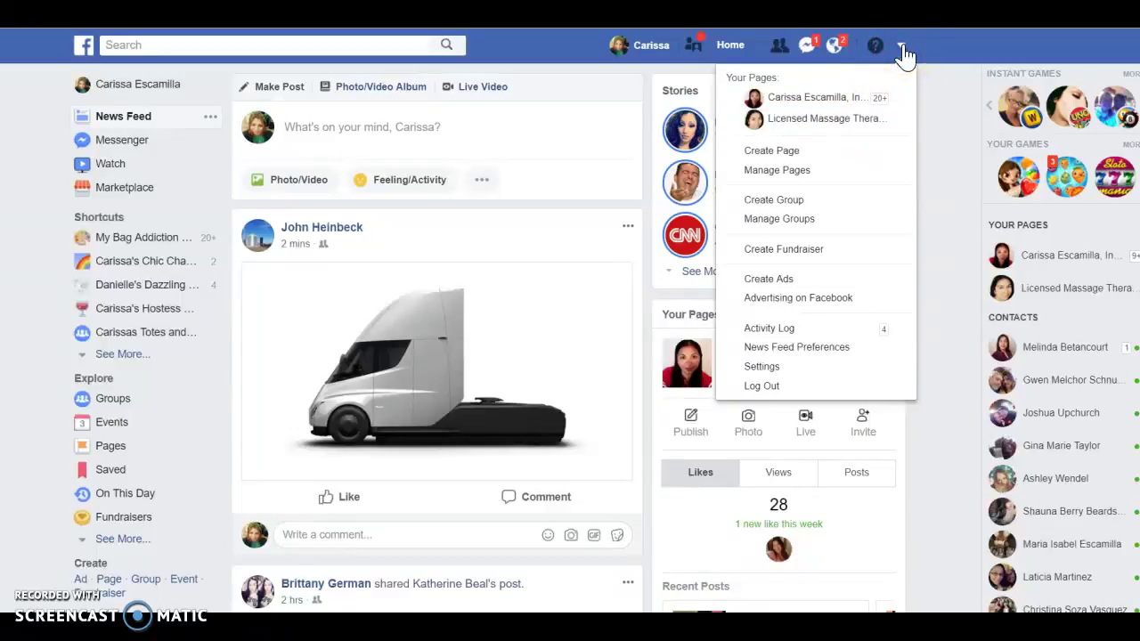
# Open Facebook's Create a Page screen from the account dropdown menu
pyautogui.click(817, 156)
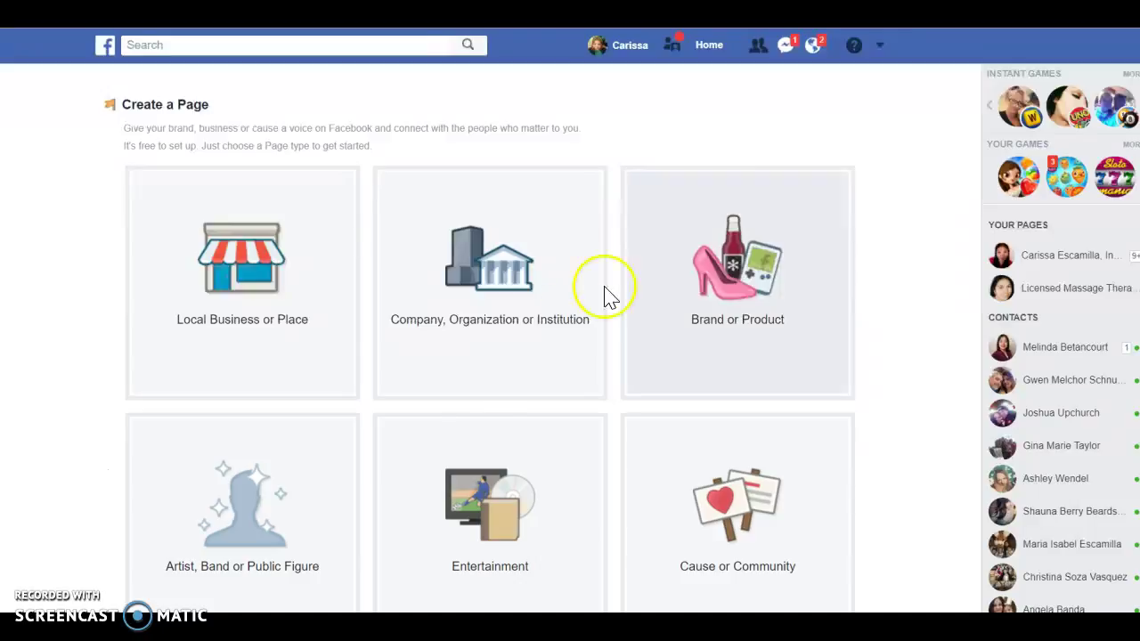
# Choose the Artist, Band or Public Figure page type with Entrepreneur as its category
pyautogui.click(272, 541)
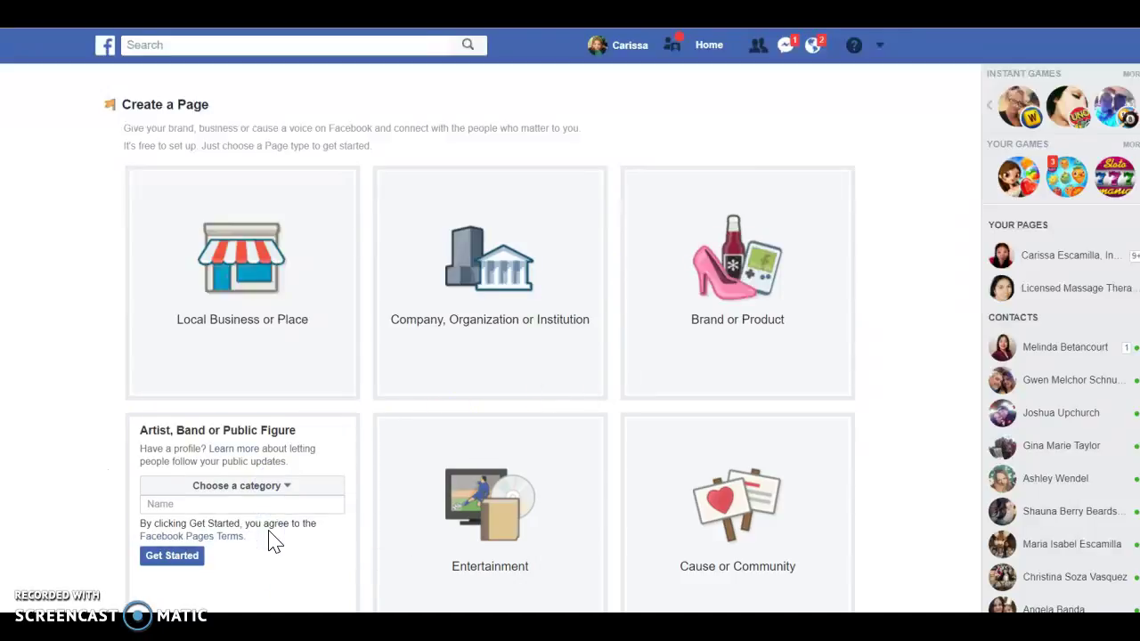
pyautogui.click(277, 488)
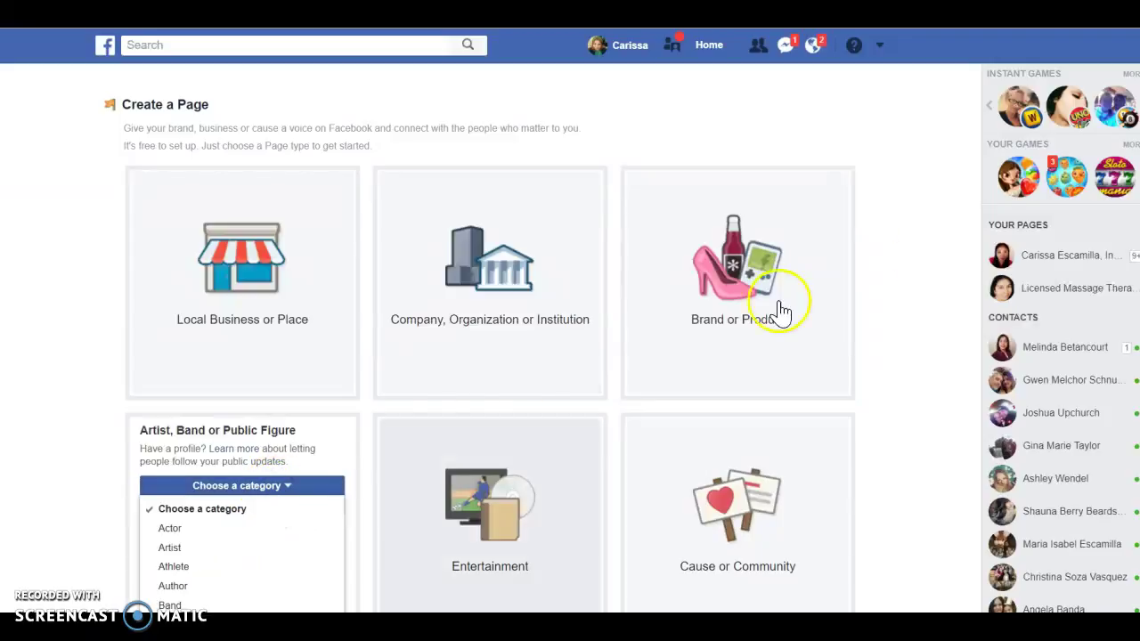
pyautogui.scroll(-3, 478, 338)
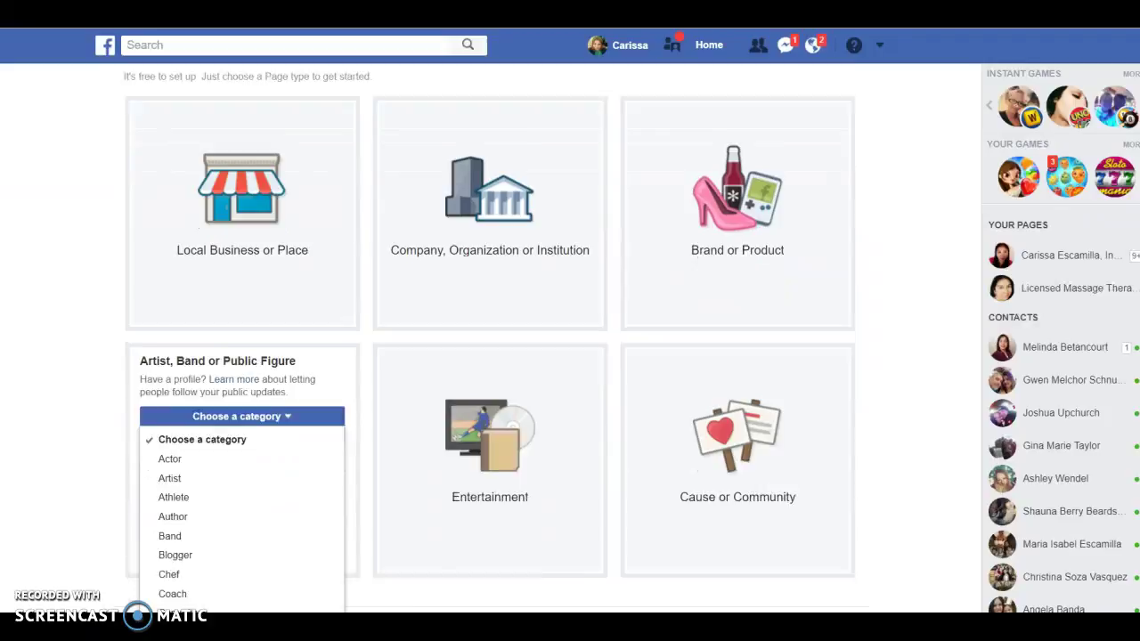
pyautogui.scroll(-2, 479, 339)
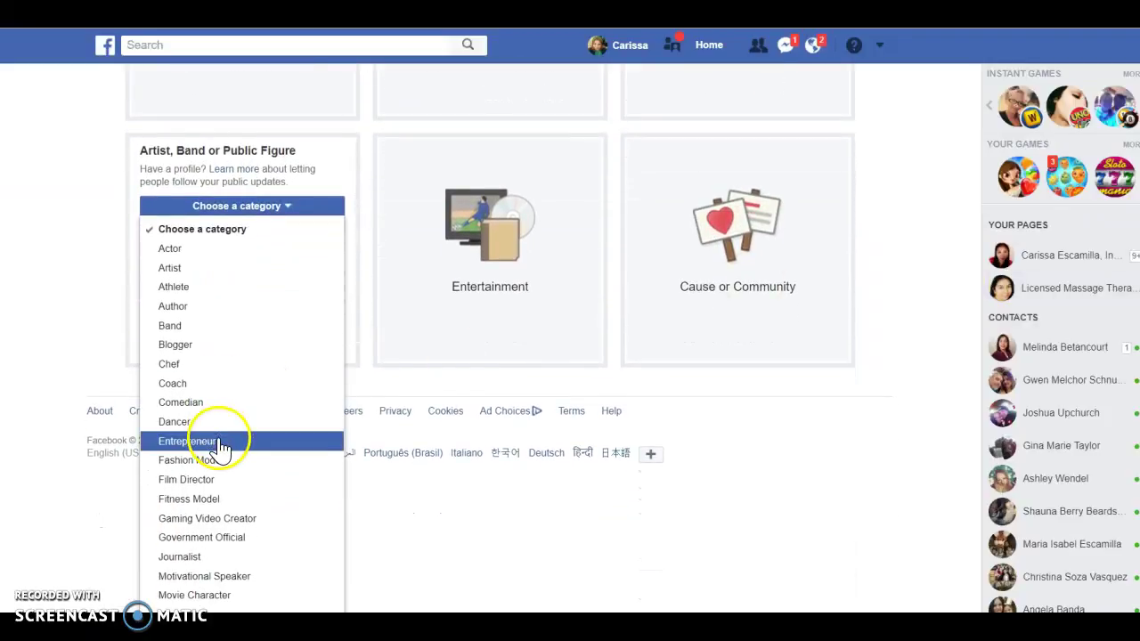
pyautogui.click(222, 443)
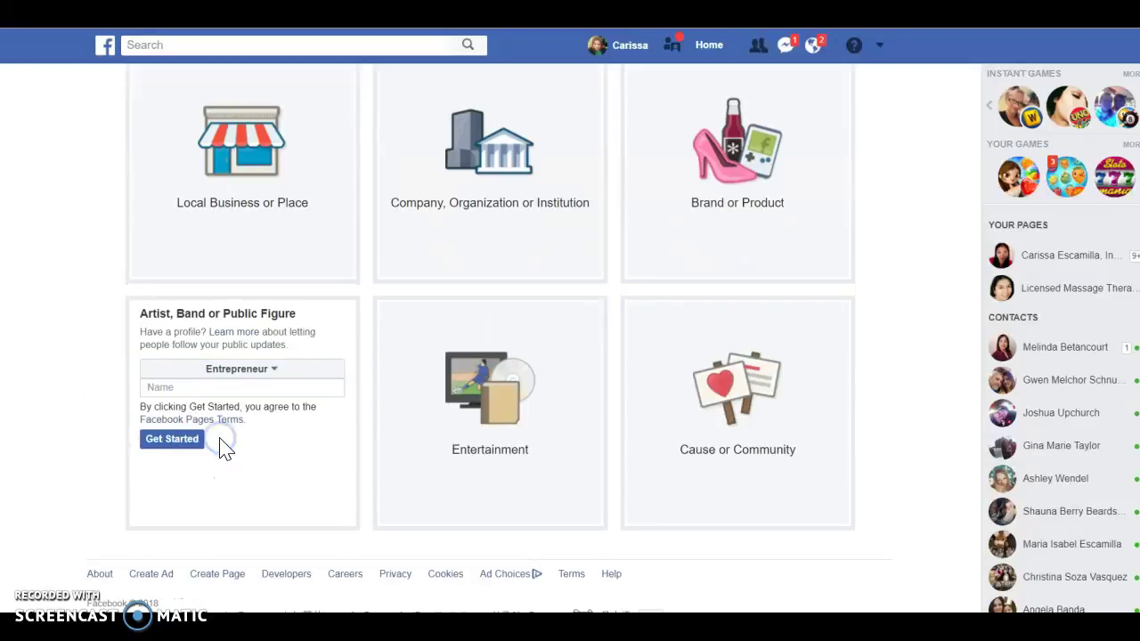
pyautogui.click(238, 390)
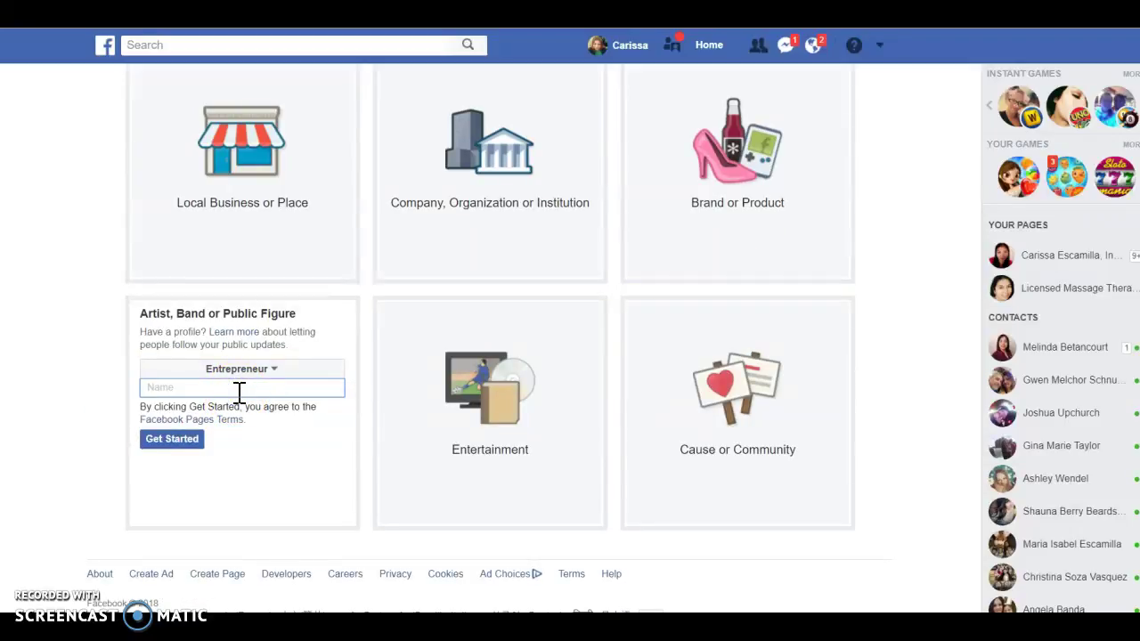
# Name the Page with the owner's full name plus ', Inc. Consultant with Thirty-One' and submit with Get Started
pyautogui.write('Carissa')
pyautogui.write(' Escami')
pyautogui.write('lla')
pyautogui.write(', In')
pyautogui.write('c')
pyautogui.write('. Consu')
pyautogui.write('ltant w')
pyautogui.write('ith')
pyautogui.write(' Thirty')
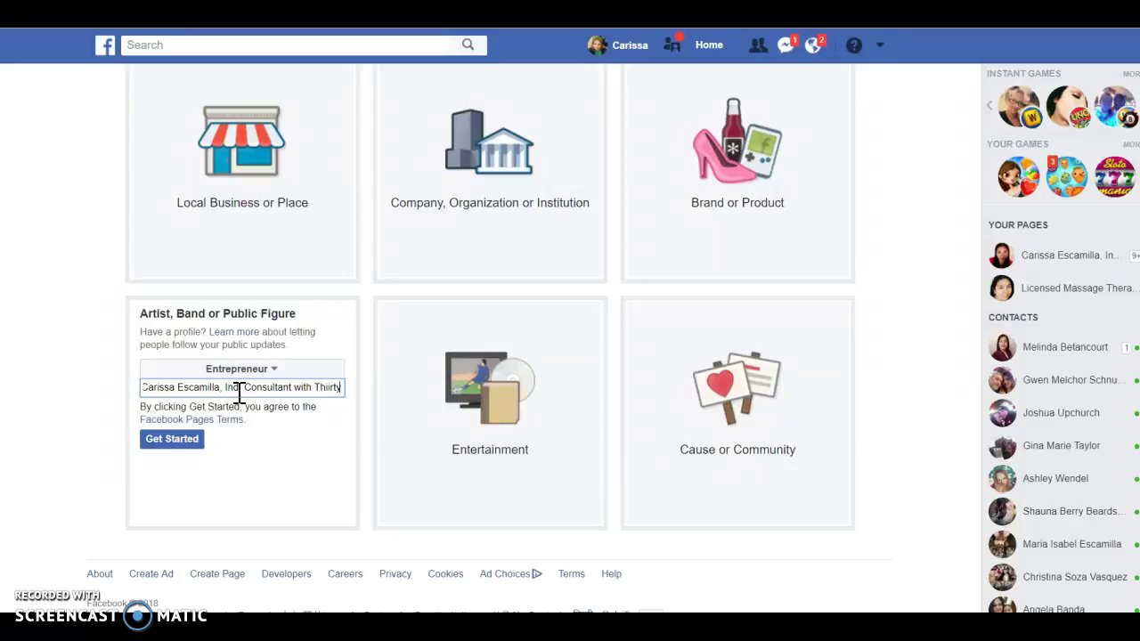
pyautogui.write('-One')
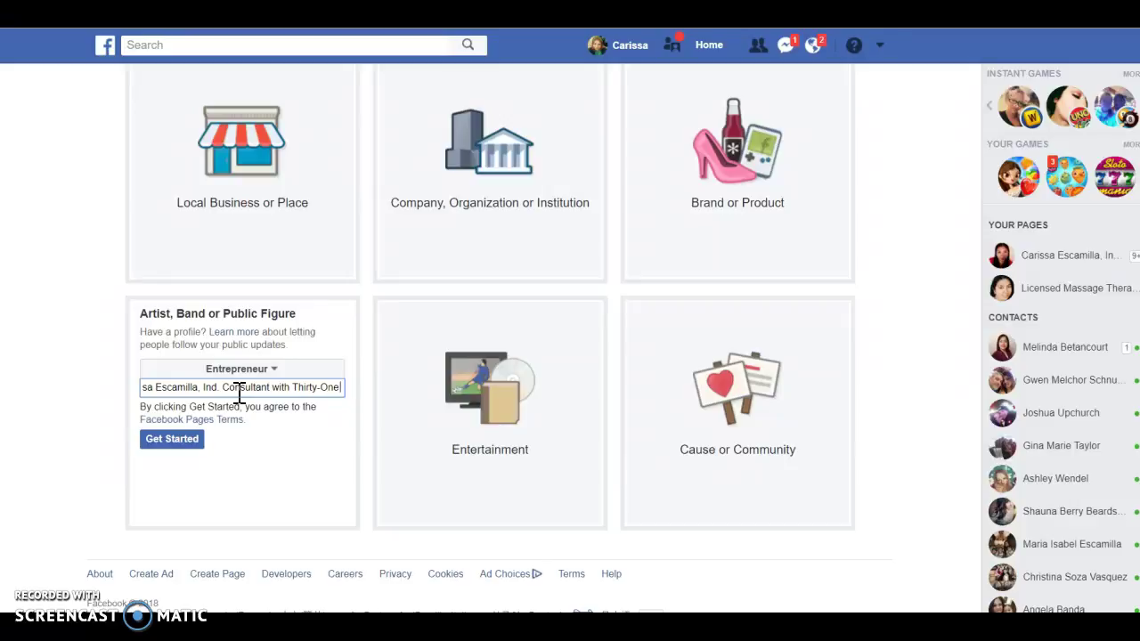
pyautogui.click(194, 452)
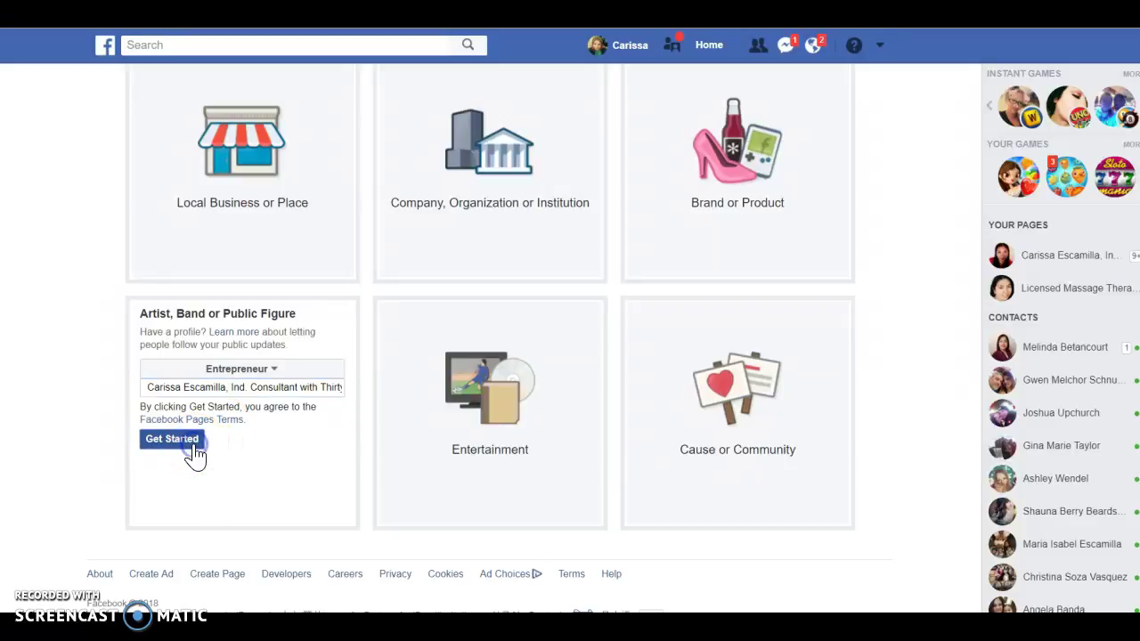
pyautogui.click(195, 452)
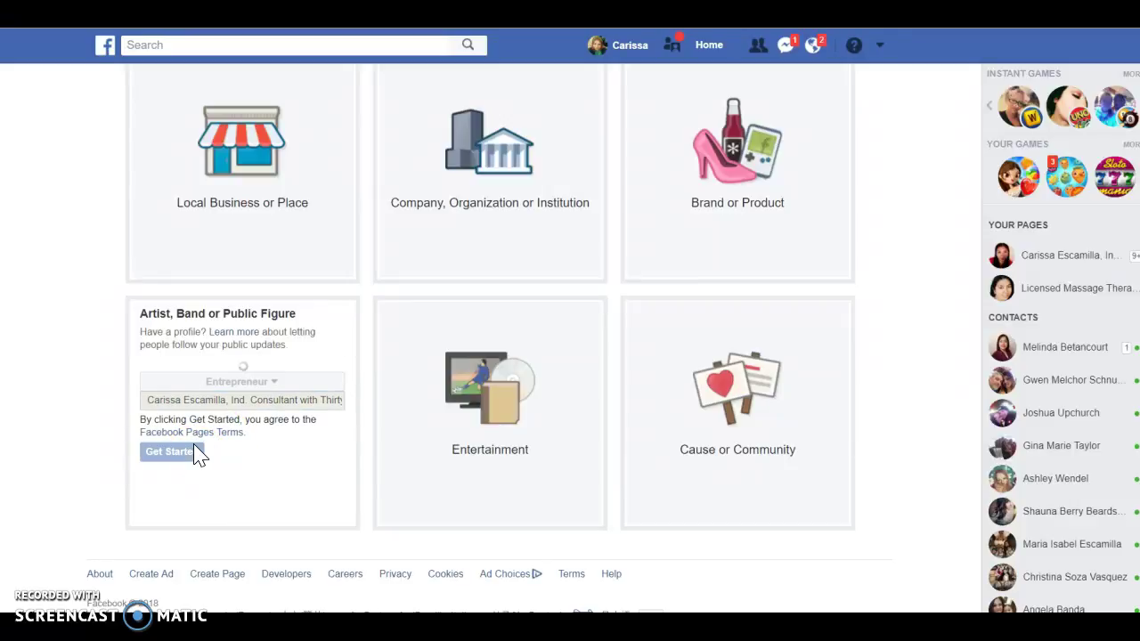
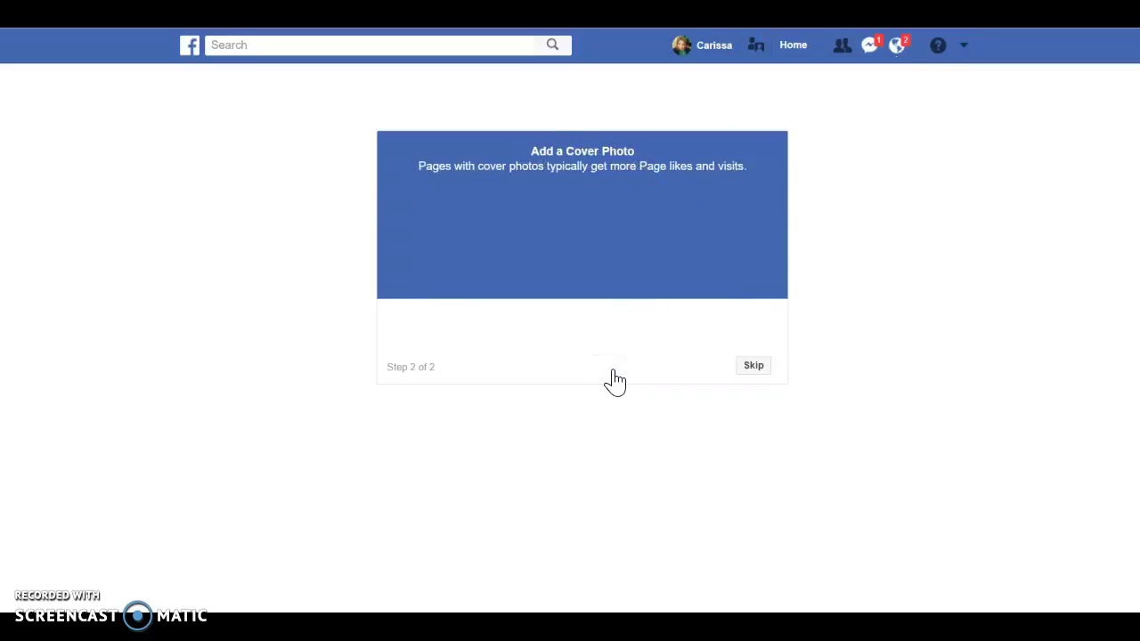
# Skip the cover photo and close the invite-friends and first-post popups to reveal the new Page
pyautogui.click(677, 355)
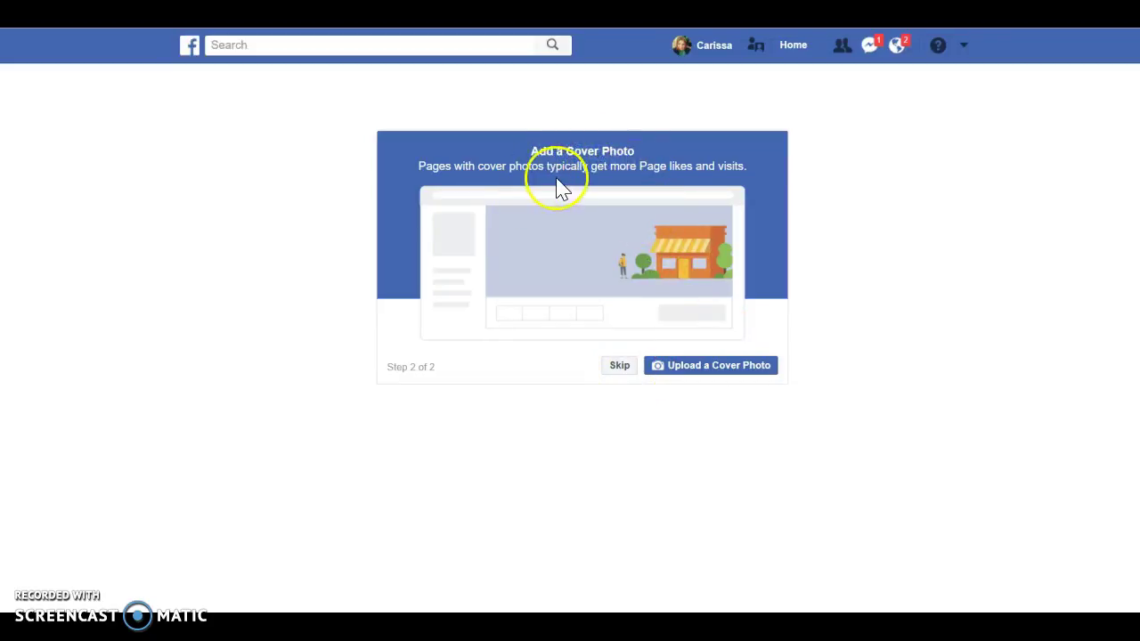
pyautogui.click(626, 368)
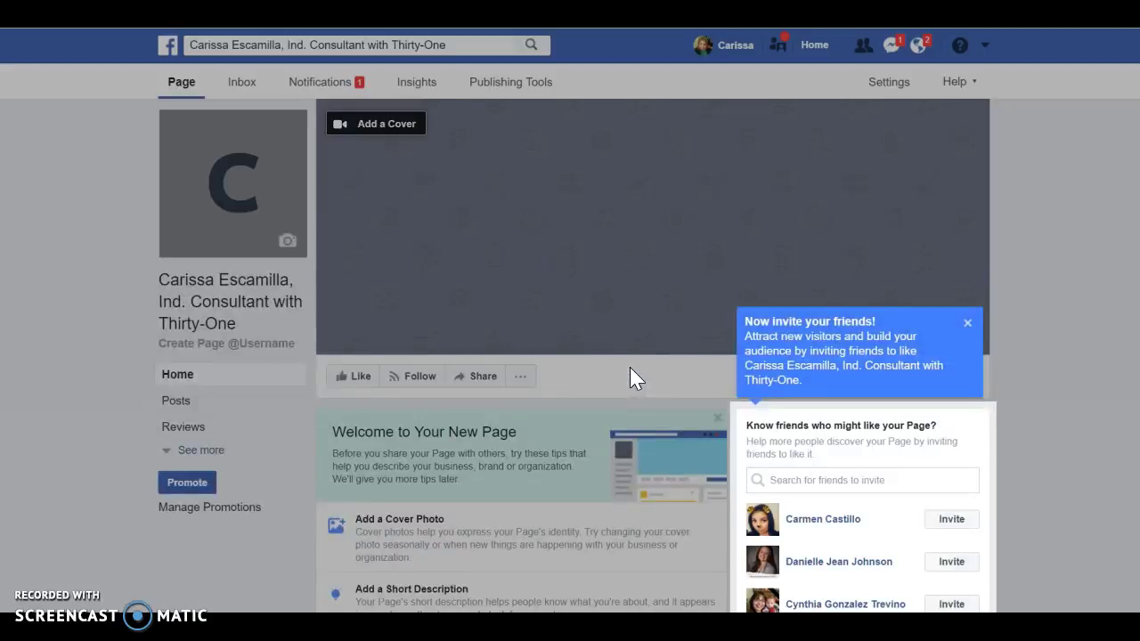
pyautogui.click(968, 326)
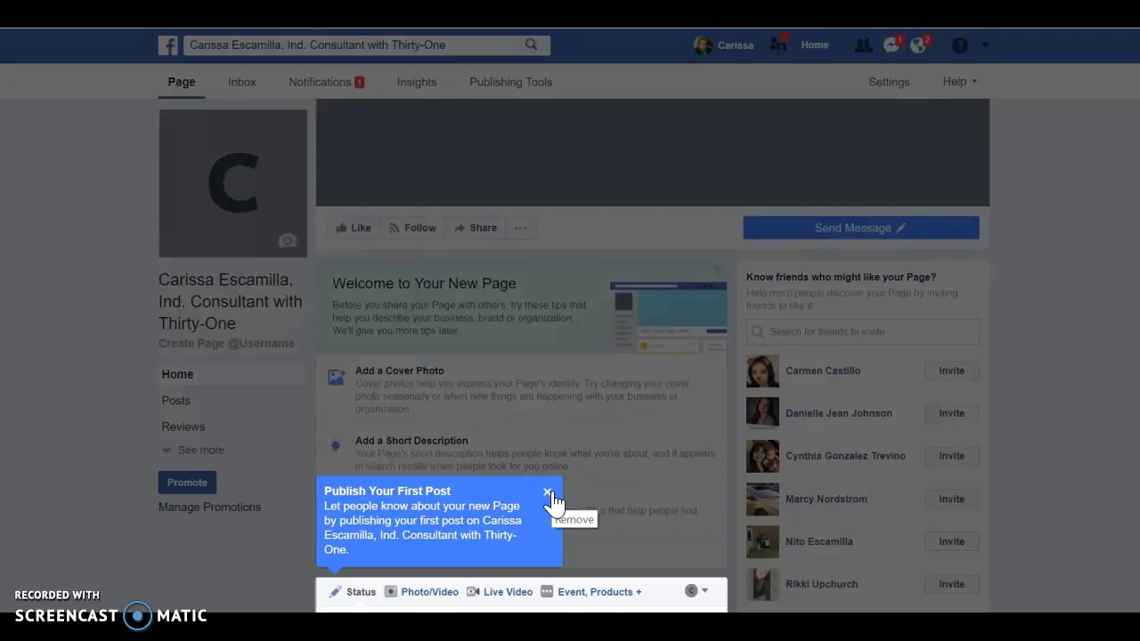
pyautogui.click(548, 492)
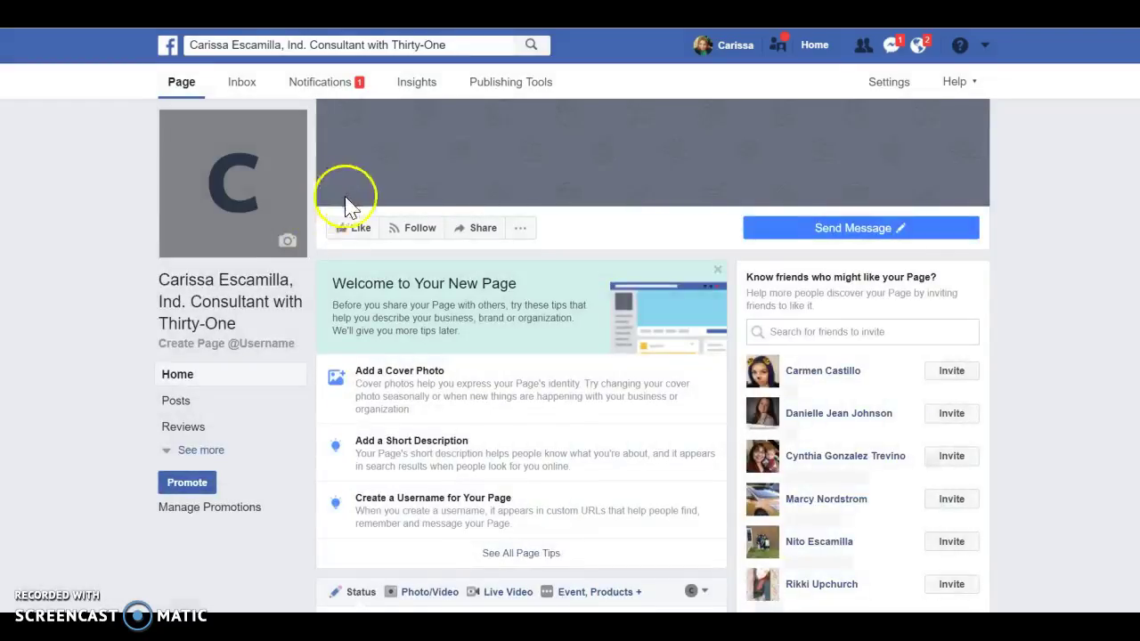
pyautogui.moveTo(272, 228)
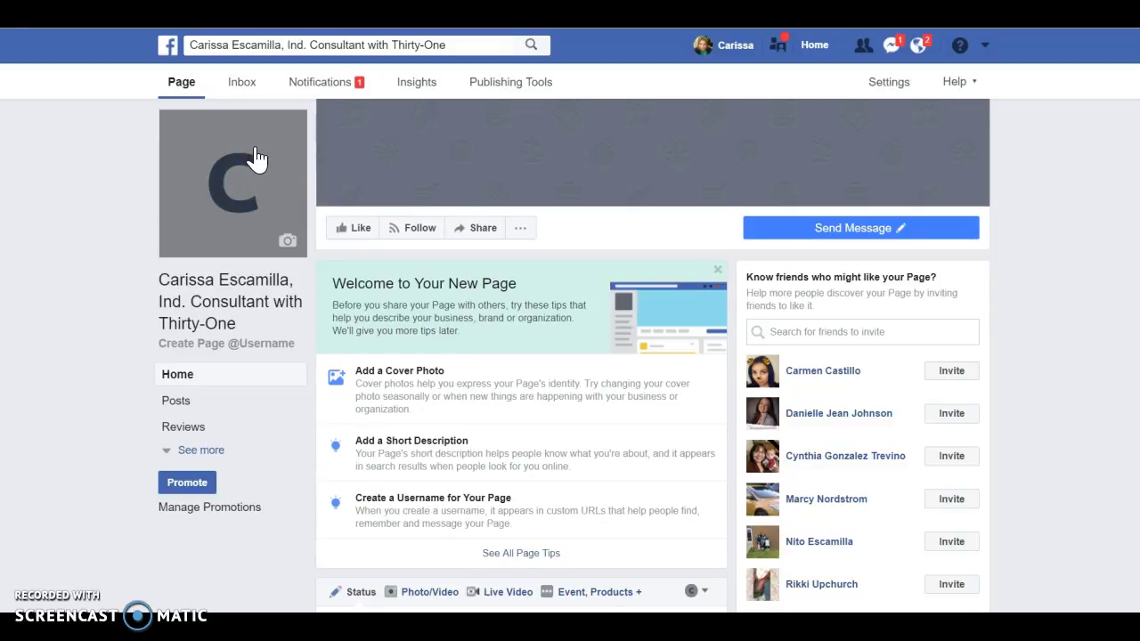
pyautogui.click(895, 230)
pyautogui.click(1088, 315)
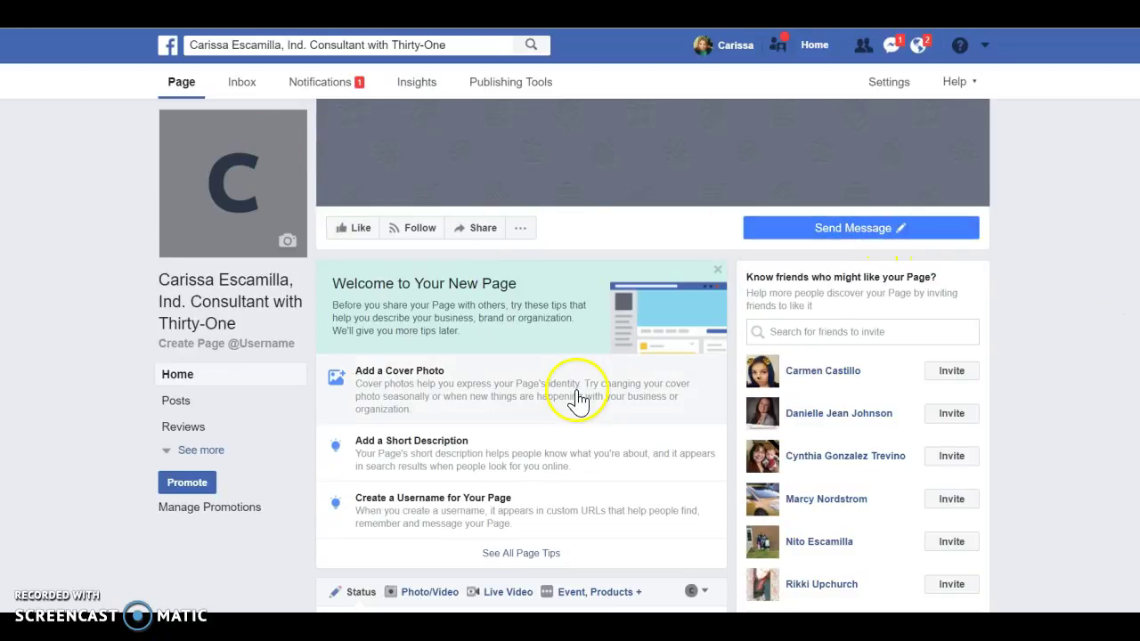
pyautogui.click(207, 347)
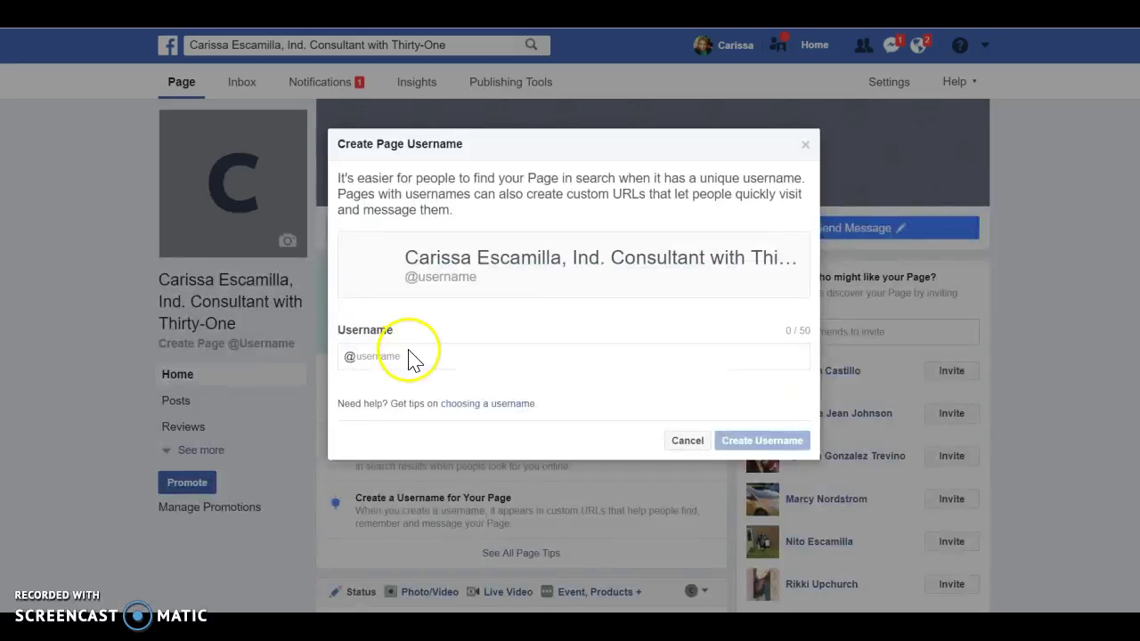
pyautogui.click(383, 360)
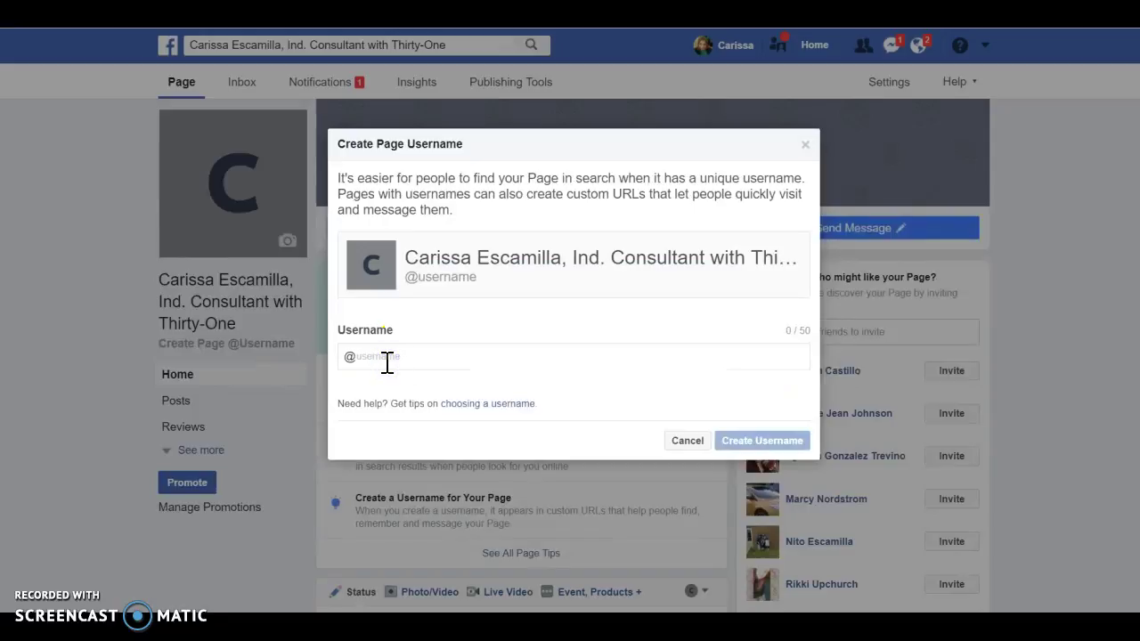
pyautogui.write('carissae')
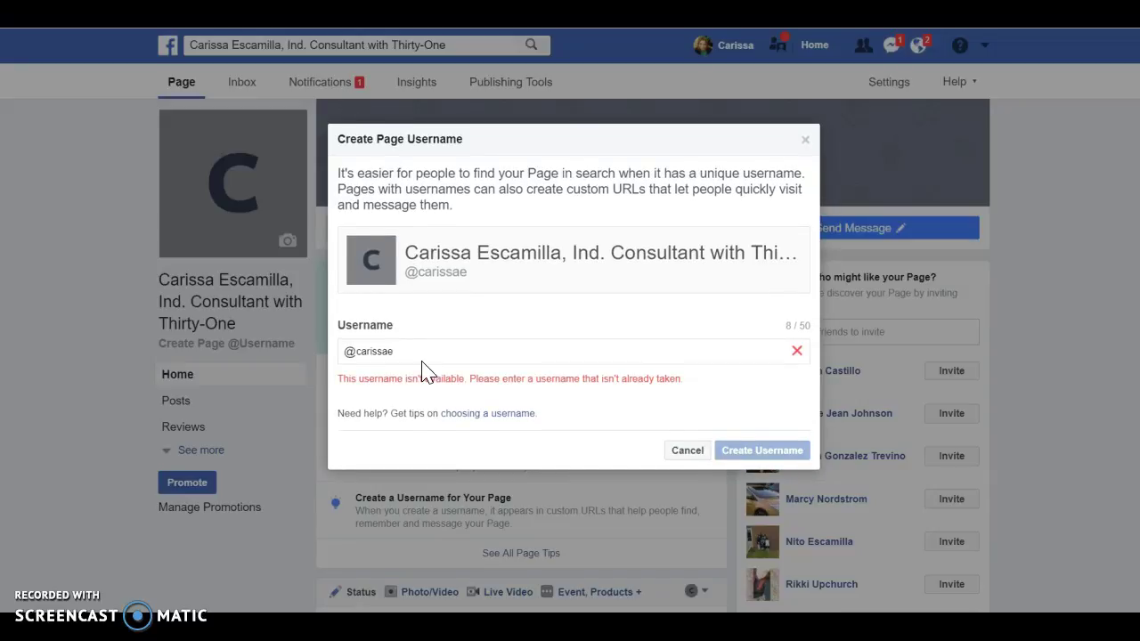
pyautogui.press('BackSpace')
pyautogui.press('BackSpace')
pyautogui.press('BackSpace')
pyautogui.write('ca')
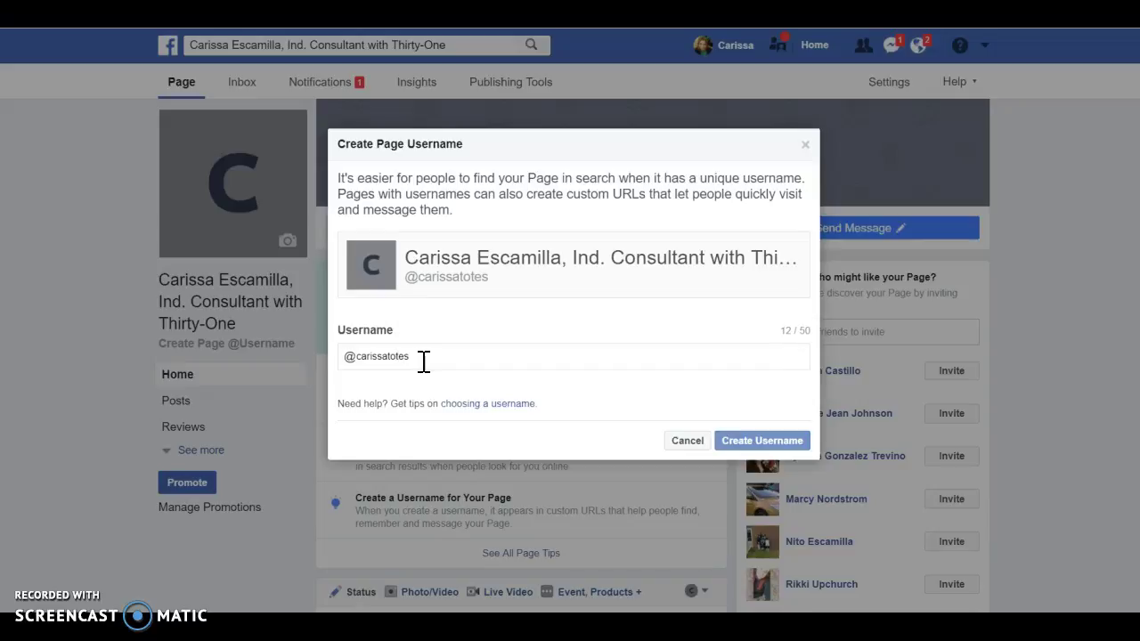
pyautogui.write('a')
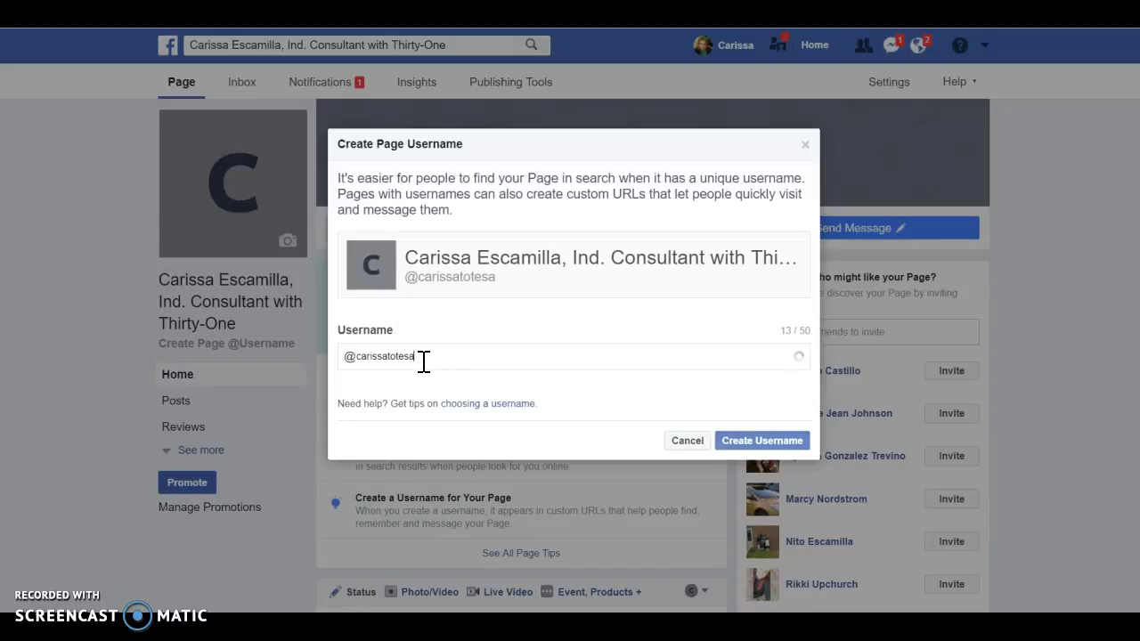
pyautogui.write('ndmore')
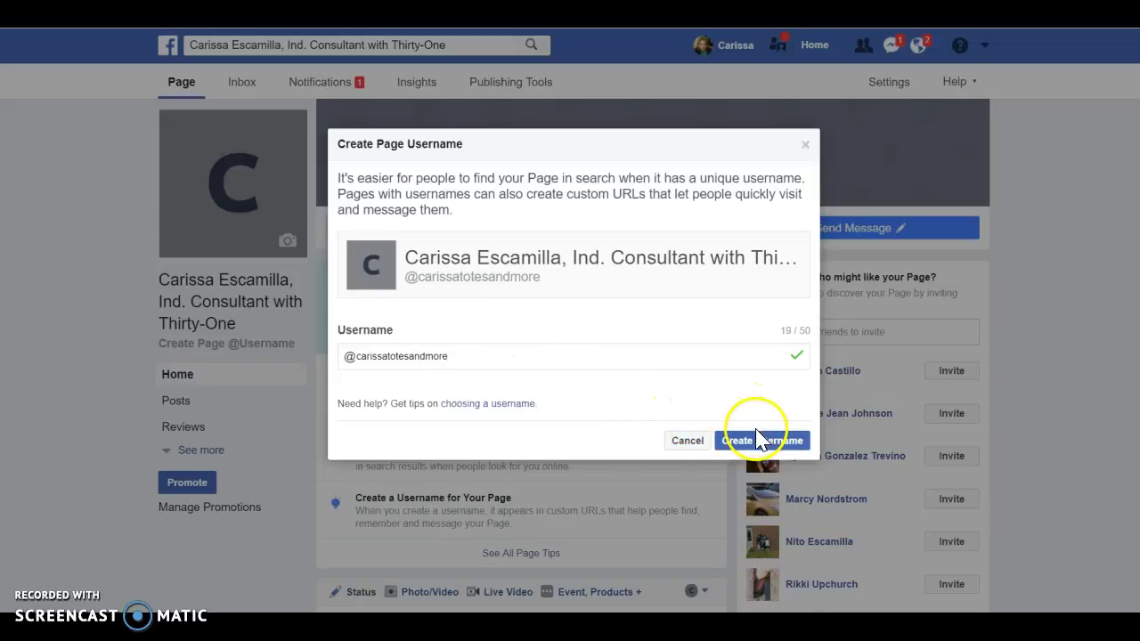
pyautogui.click(759, 441)
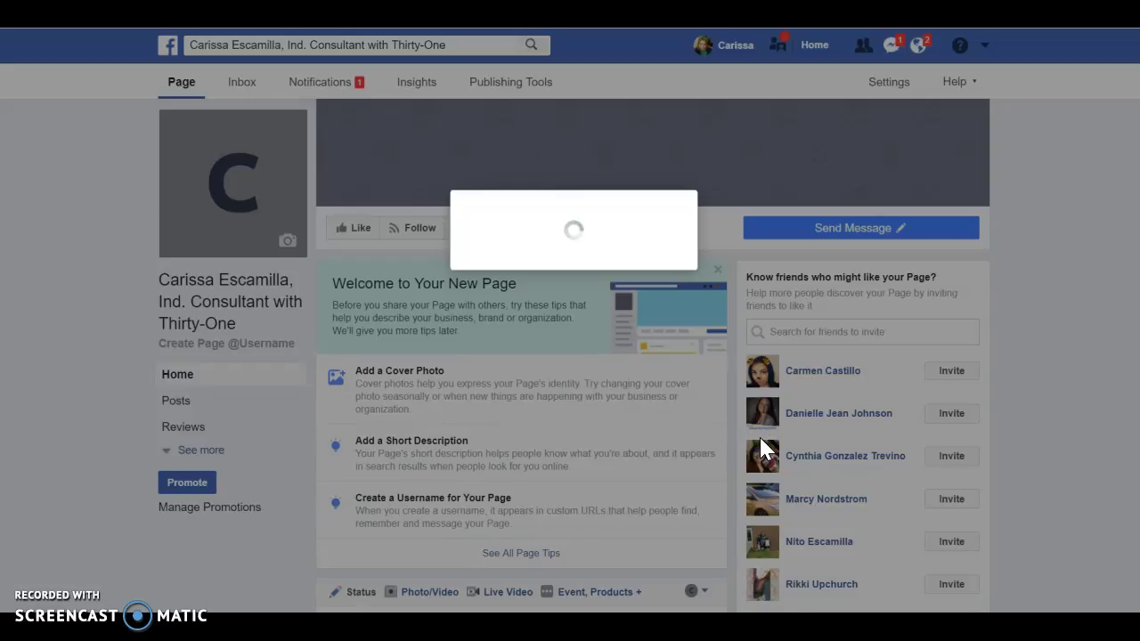
pyautogui.click(728, 360)
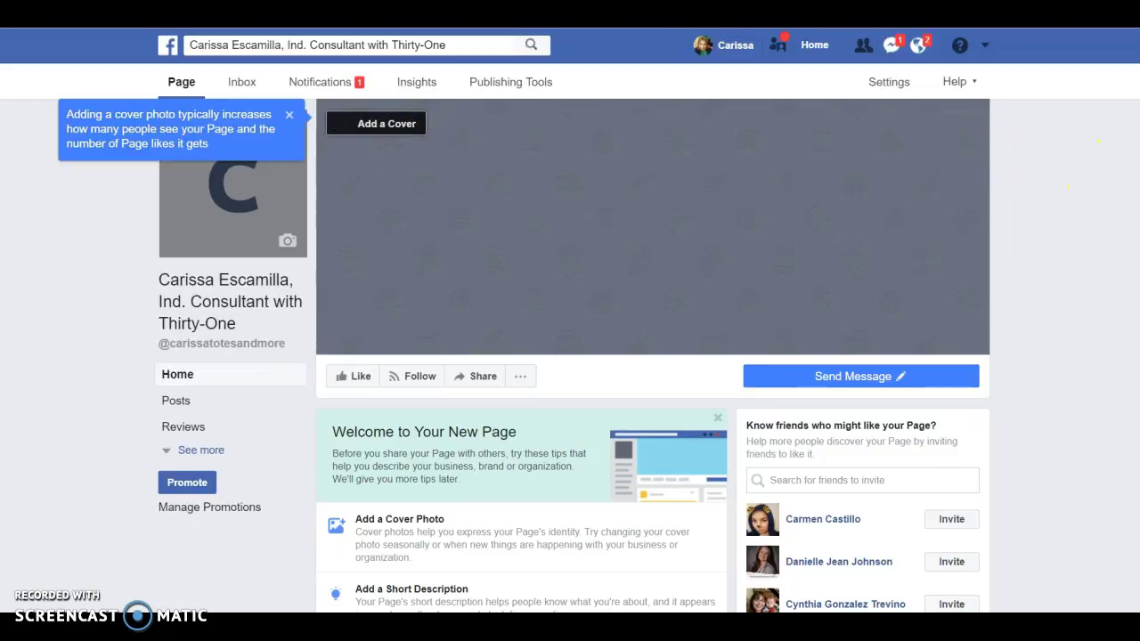
pyautogui.scroll(-2, 653, 356)
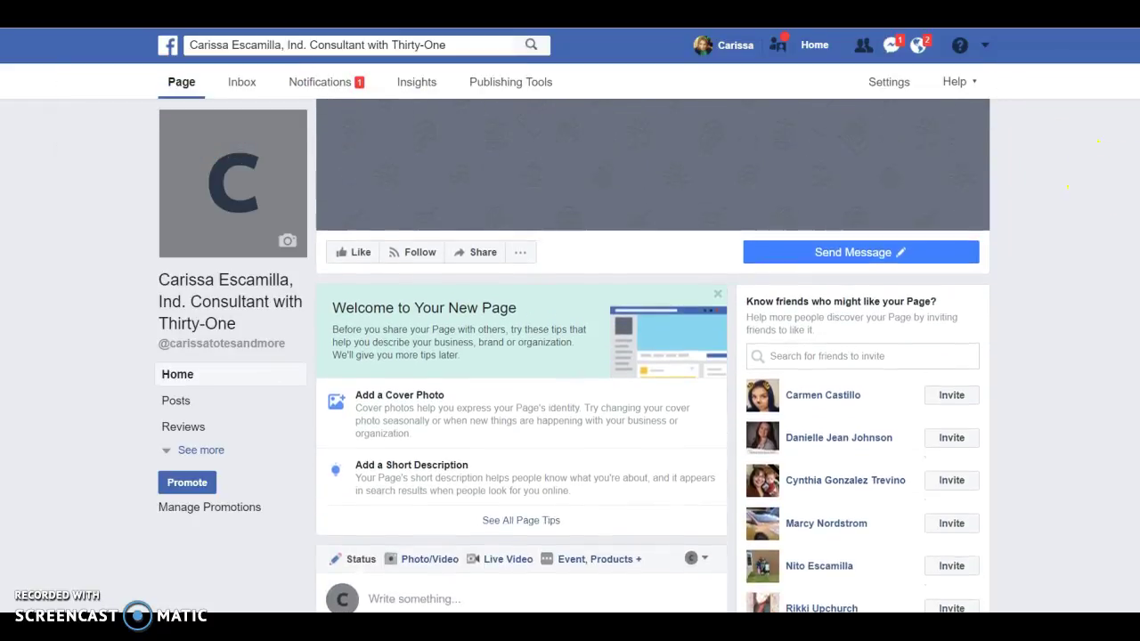
pyautogui.scroll(2, 653, 356)
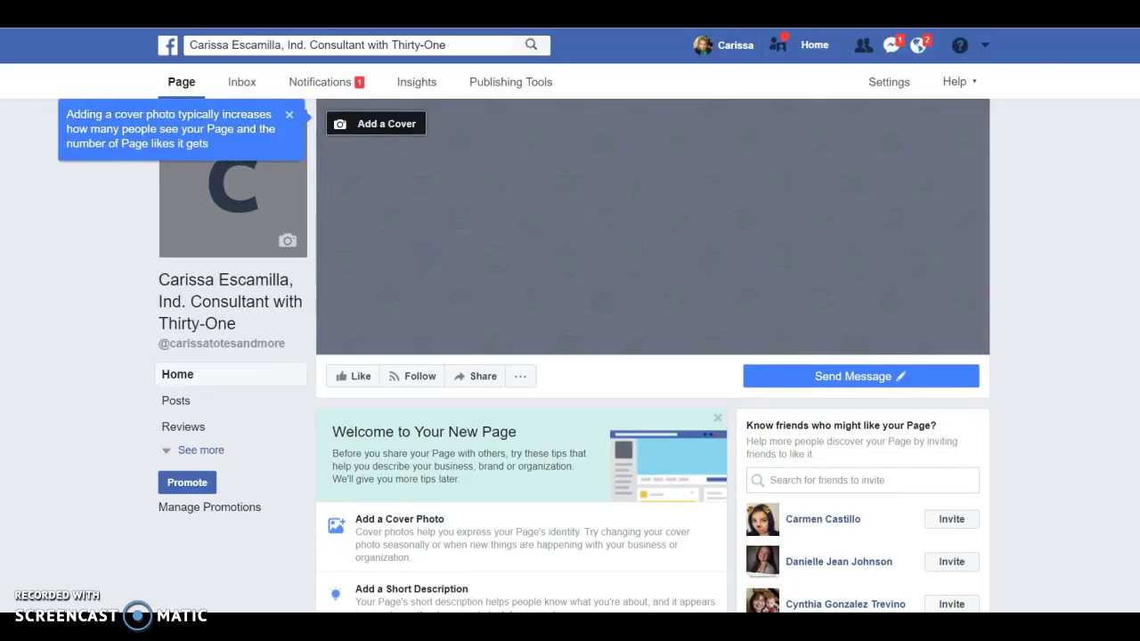
pyautogui.scroll(-1, 653, 356)
pyautogui.scroll(1, 653, 356)
pyautogui.scroll(-3, 653, 356)
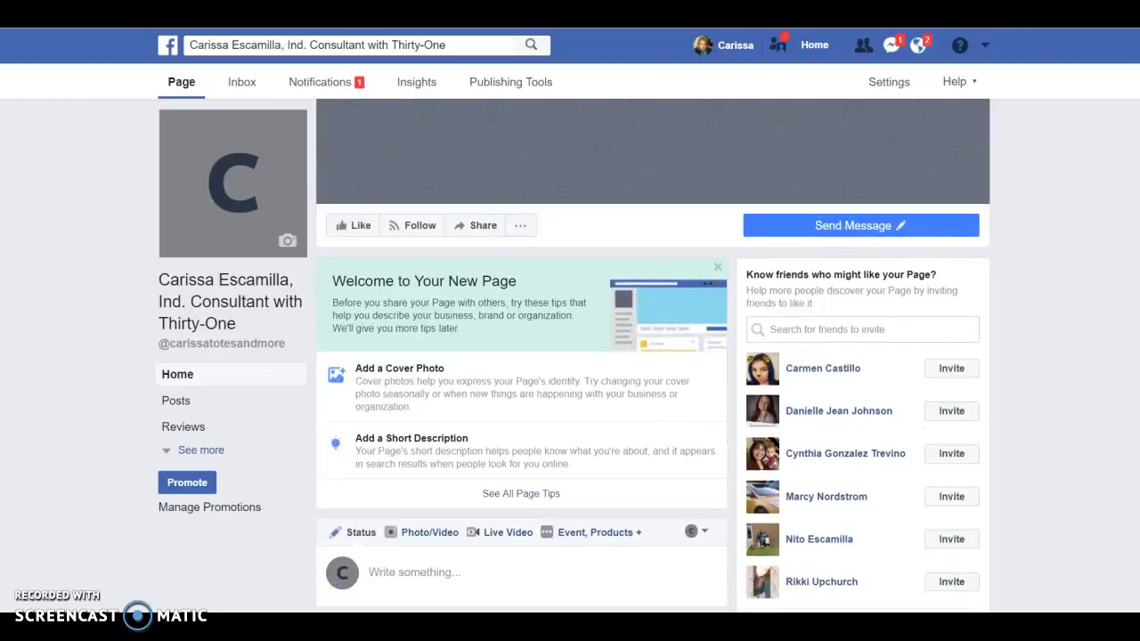
pyautogui.scroll(-2, 556, 335)
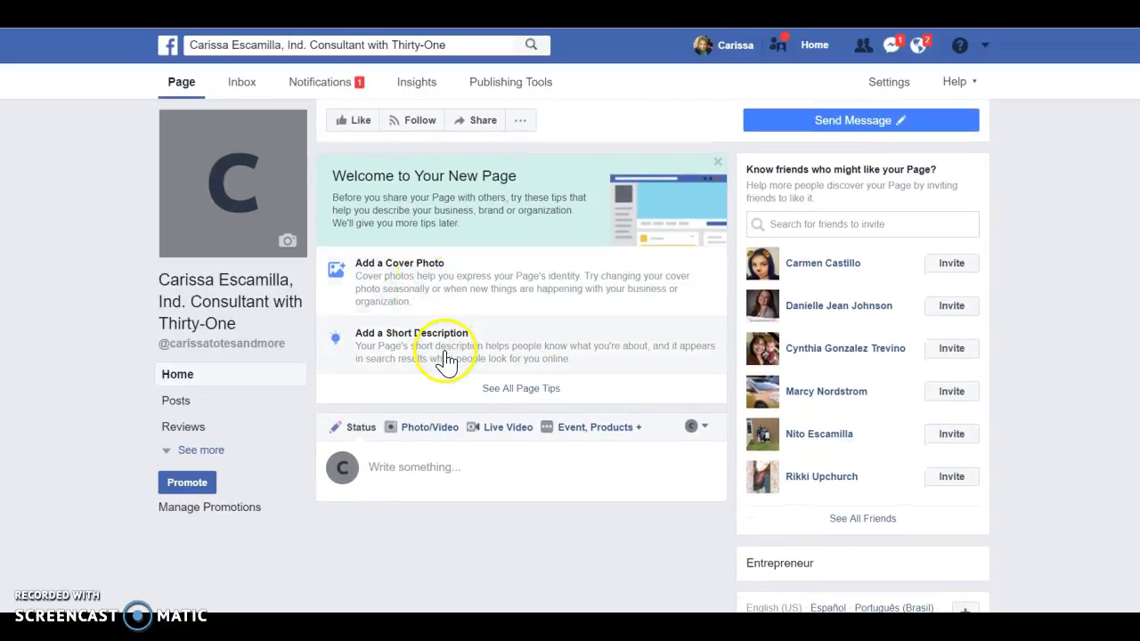
pyautogui.click(523, 390)
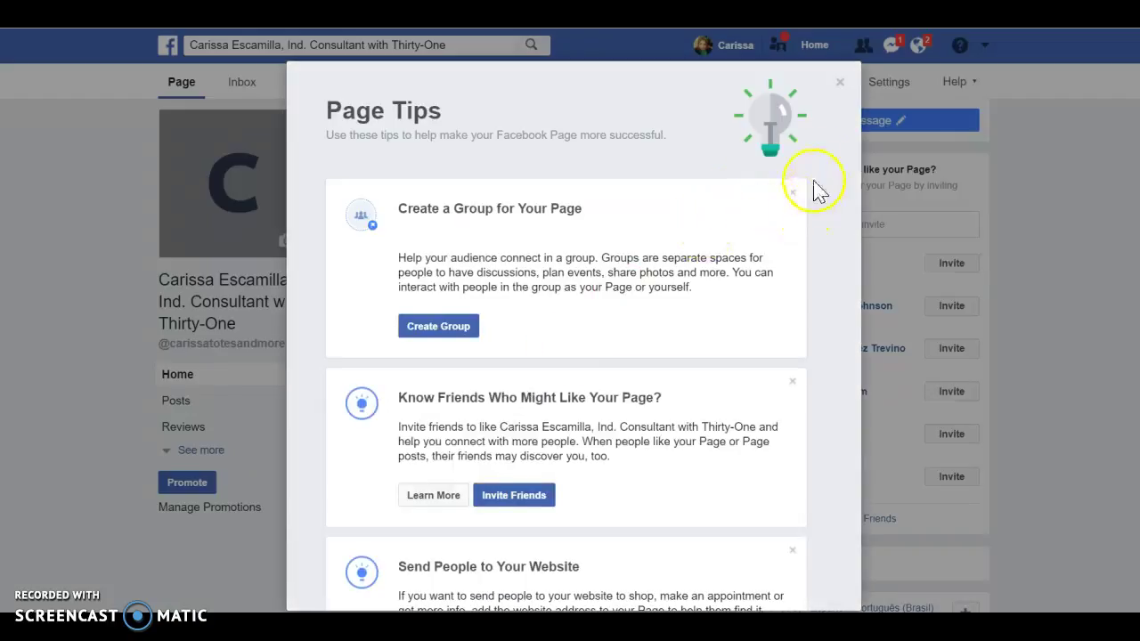
pyautogui.click(837, 84)
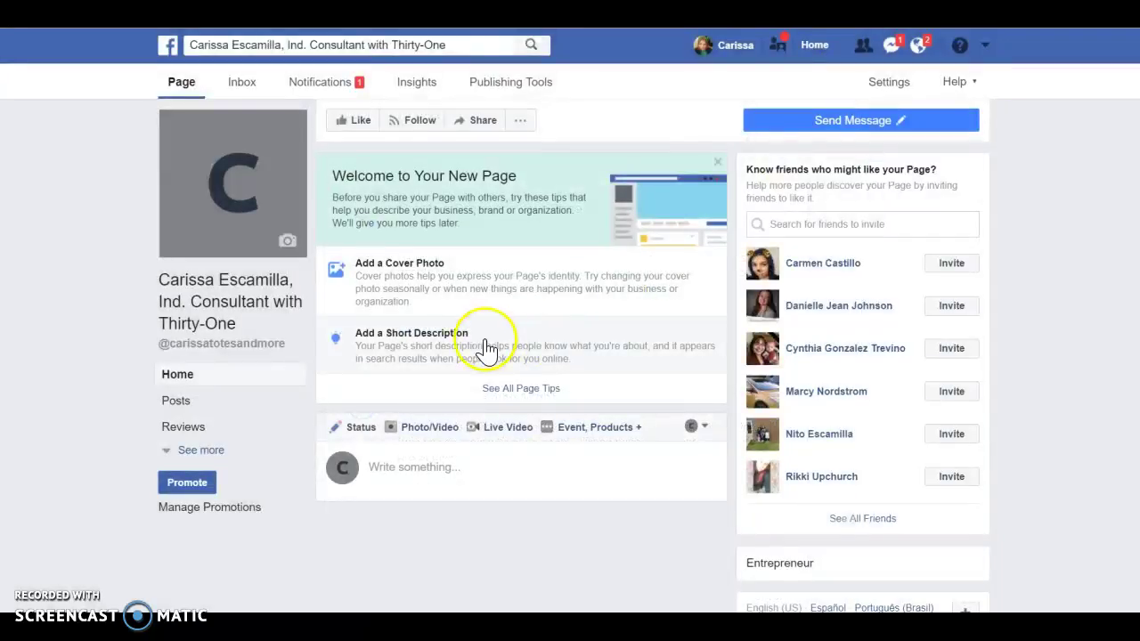
pyautogui.click(493, 389)
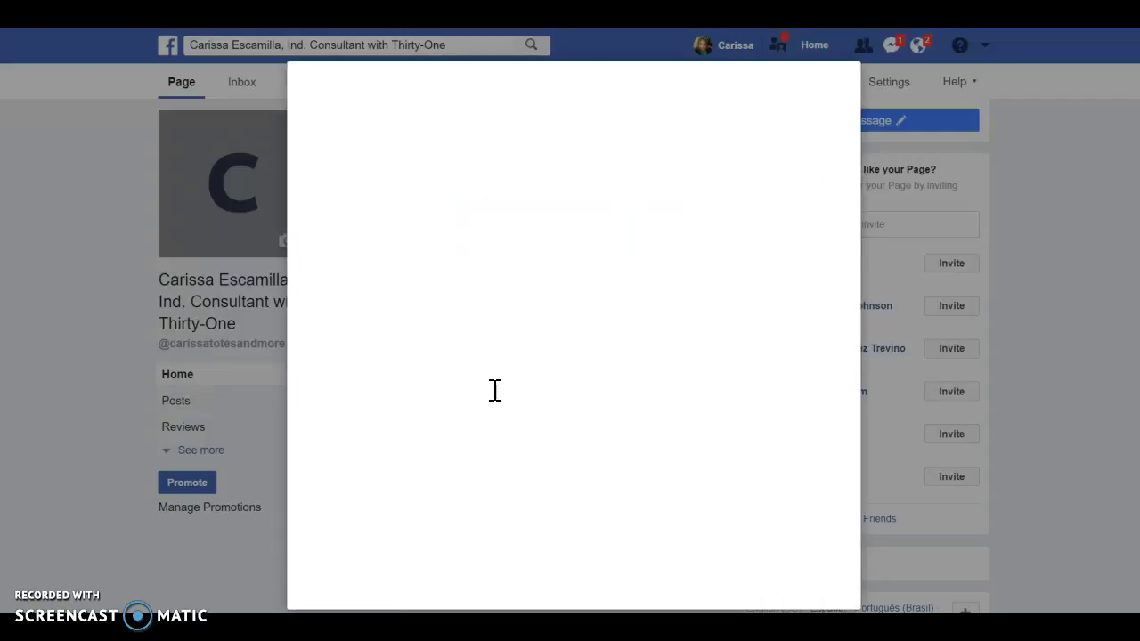
pyautogui.moveTo(437, 304); pyautogui.dragTo(556, 233)
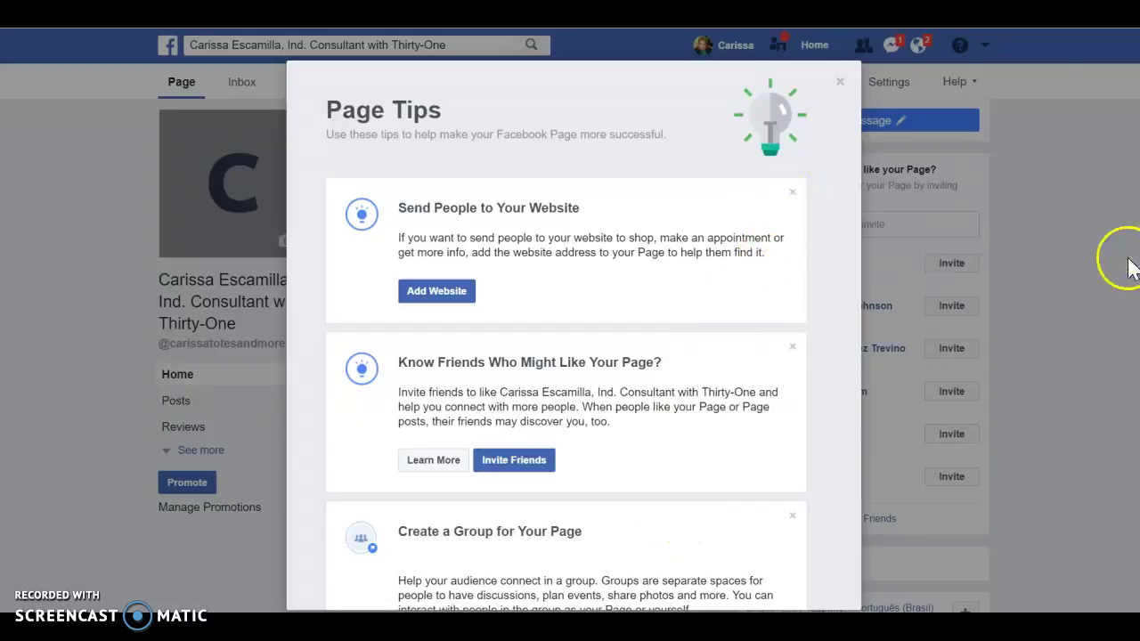
pyautogui.click(1047, 412)
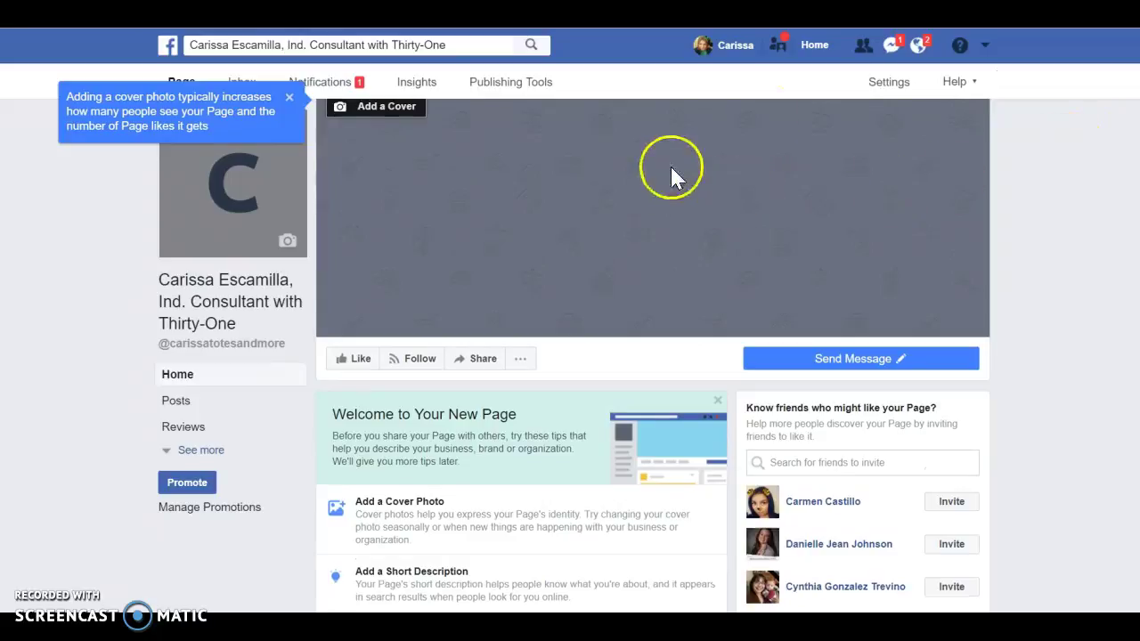
pyautogui.click(888, 89)
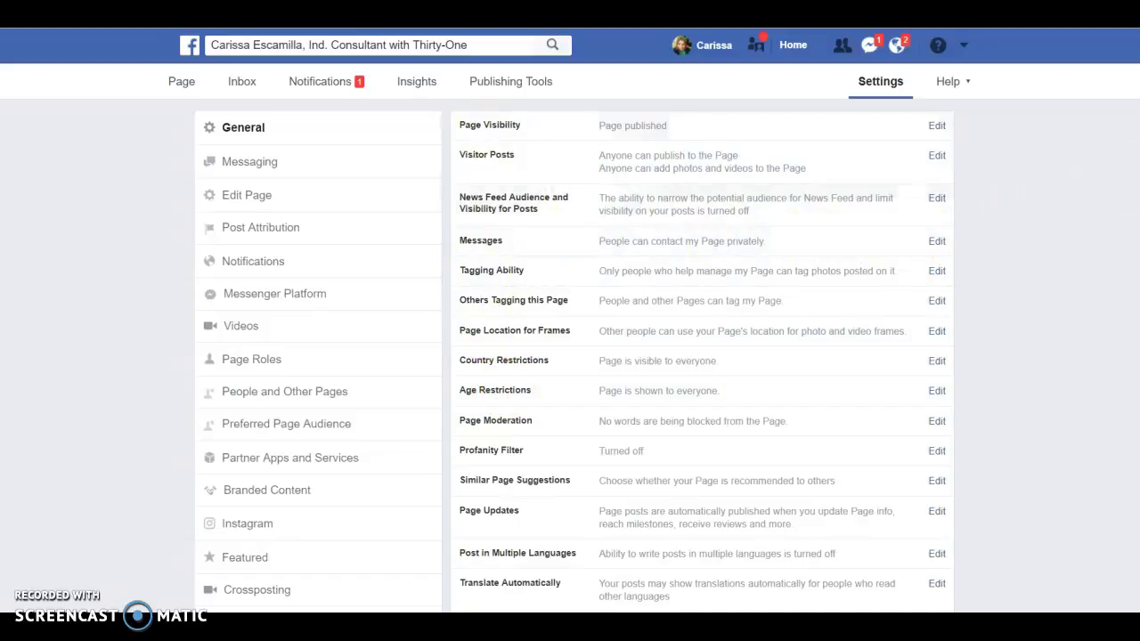
pyautogui.scroll(-3, 574, 350)
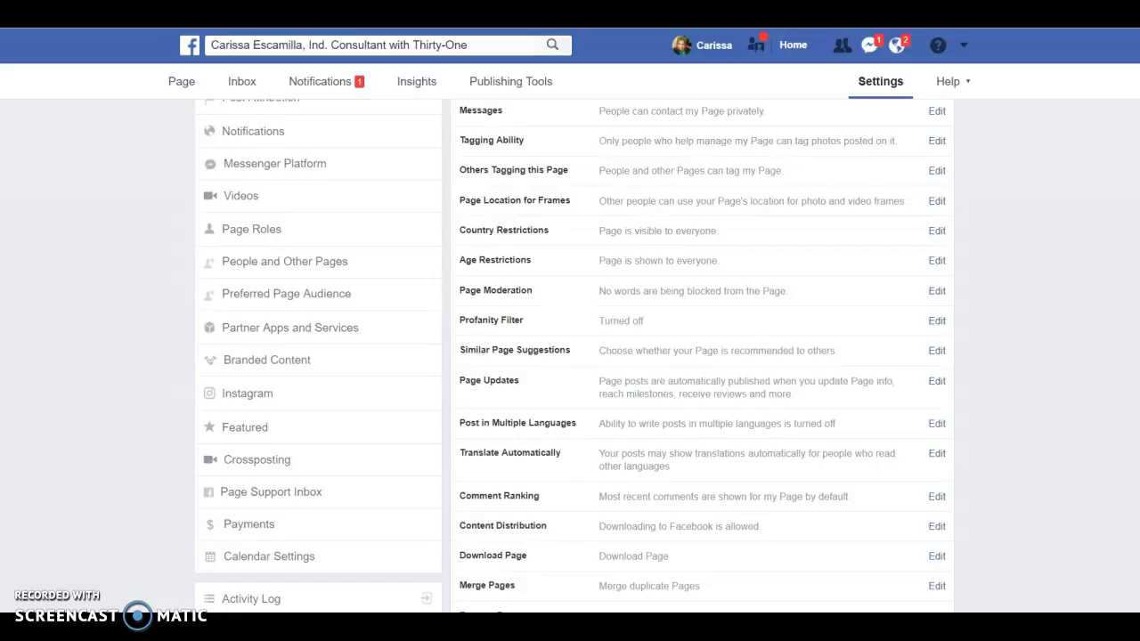
pyautogui.scroll(3, 570, 356)
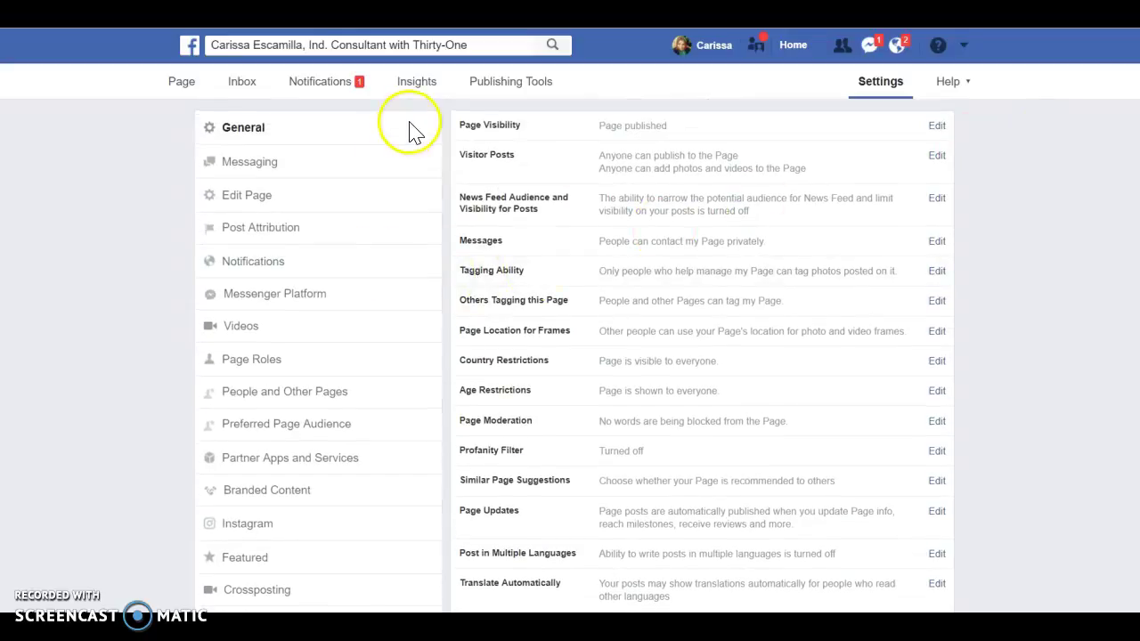
pyautogui.click(502, 89)
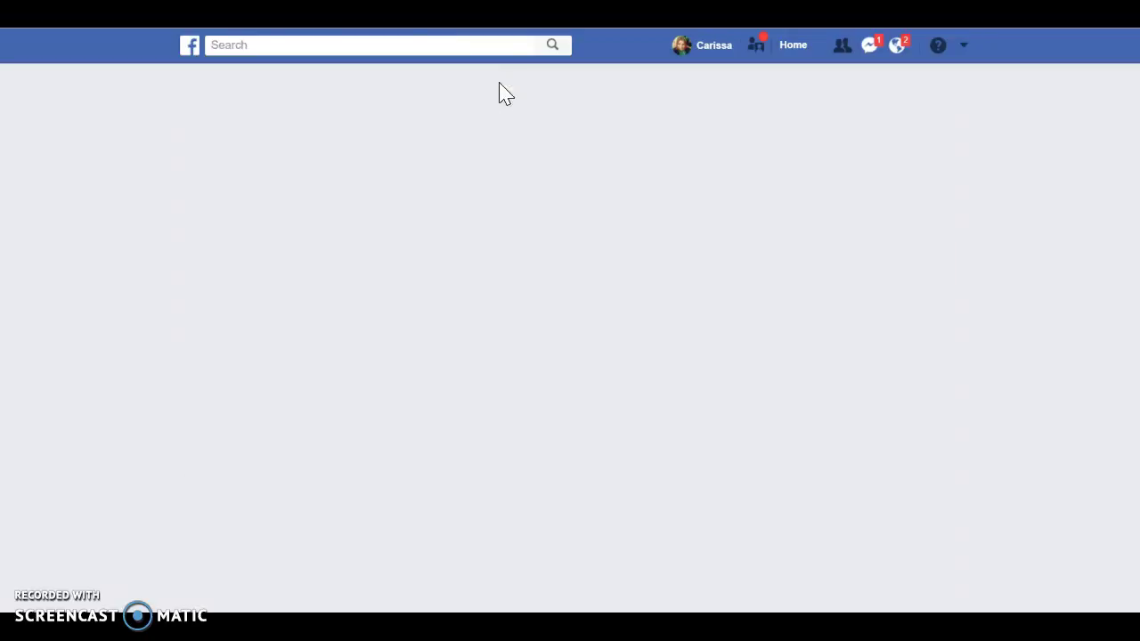
pyautogui.click(501, 99)
pyautogui.click(522, 326)
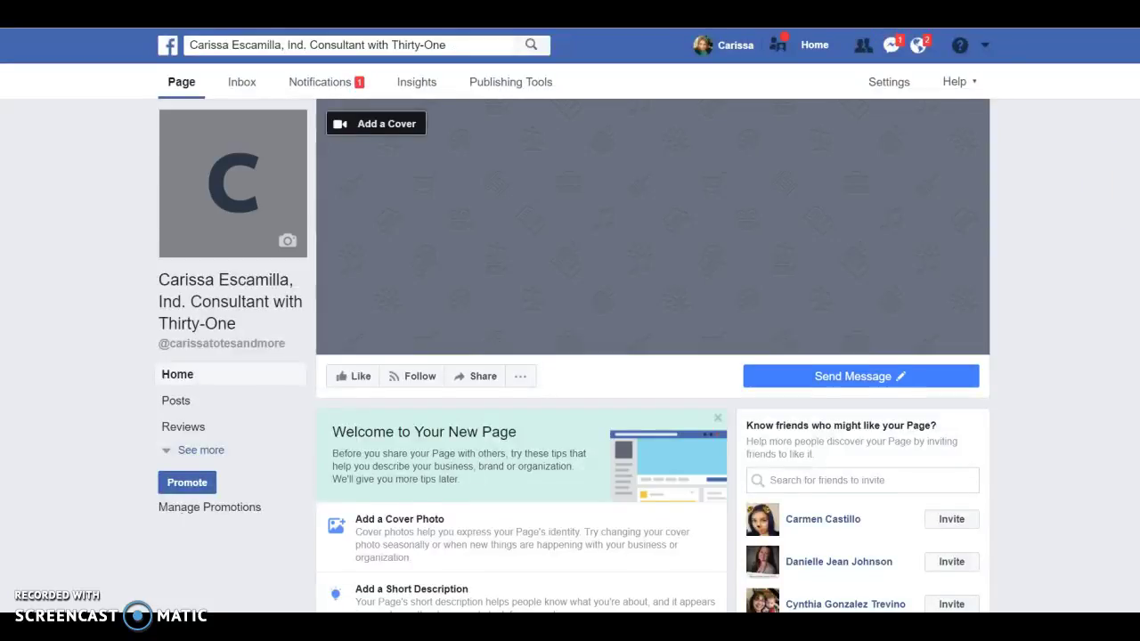
# Go to the Page's Groups section via See more and scroll to the Create Group option
pyautogui.scroll(-3, 653, 356)
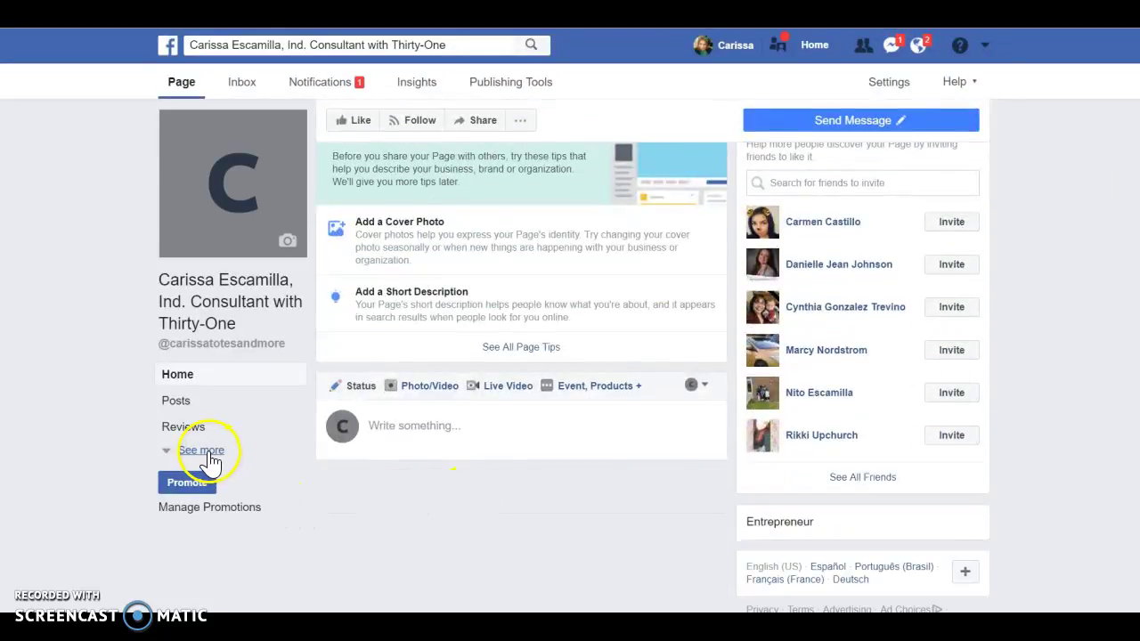
pyautogui.click(210, 456)
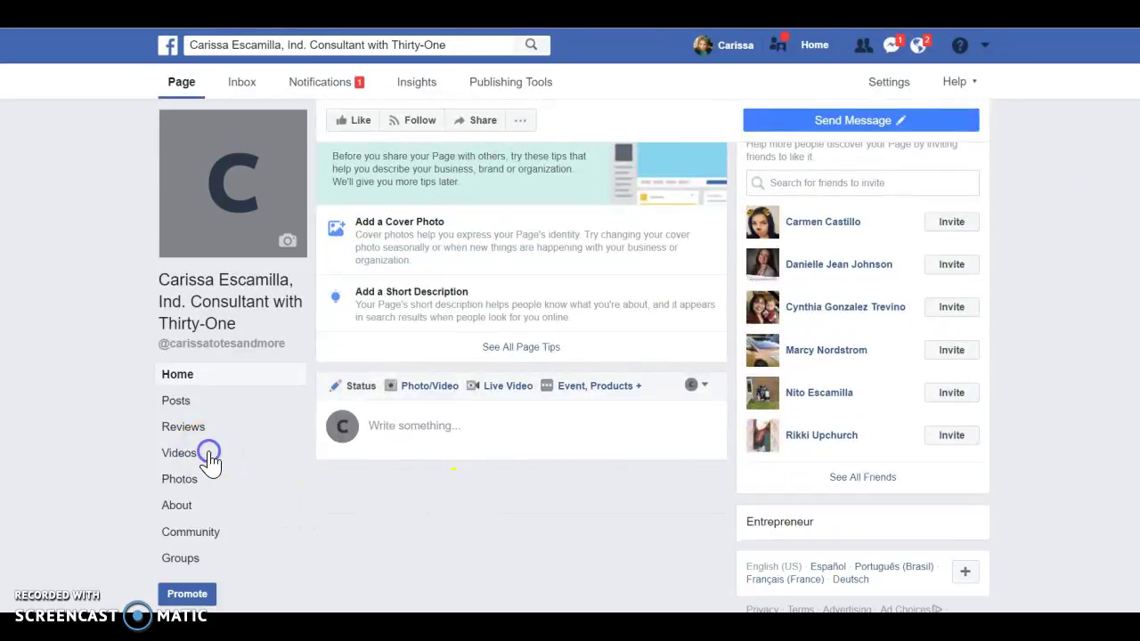
pyautogui.click(194, 568)
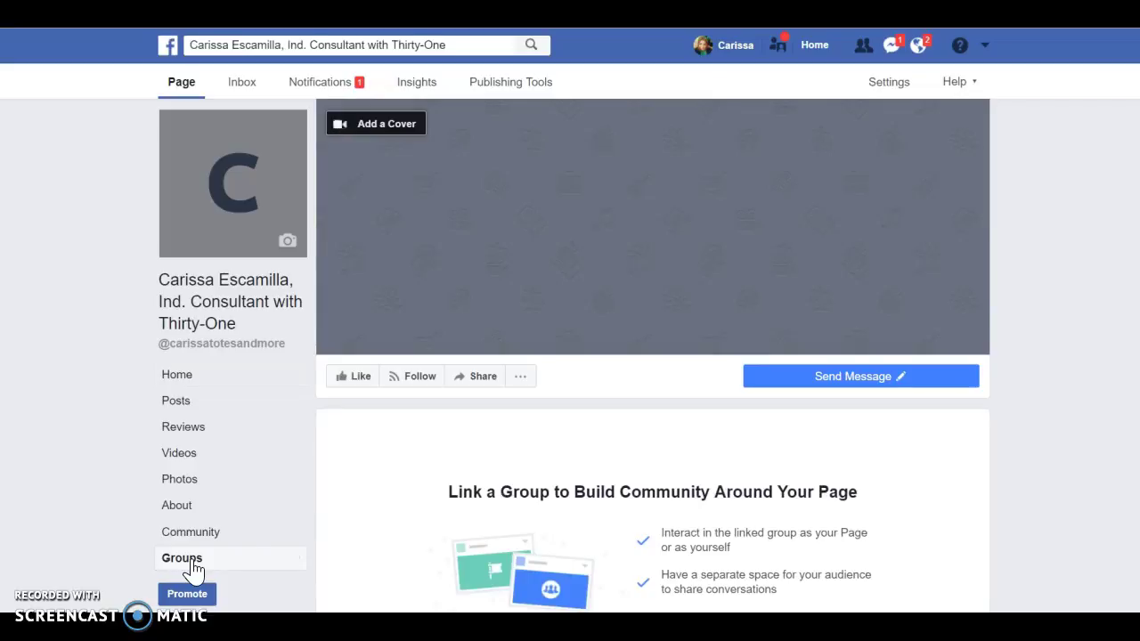
pyautogui.scroll(-3, 663, 481)
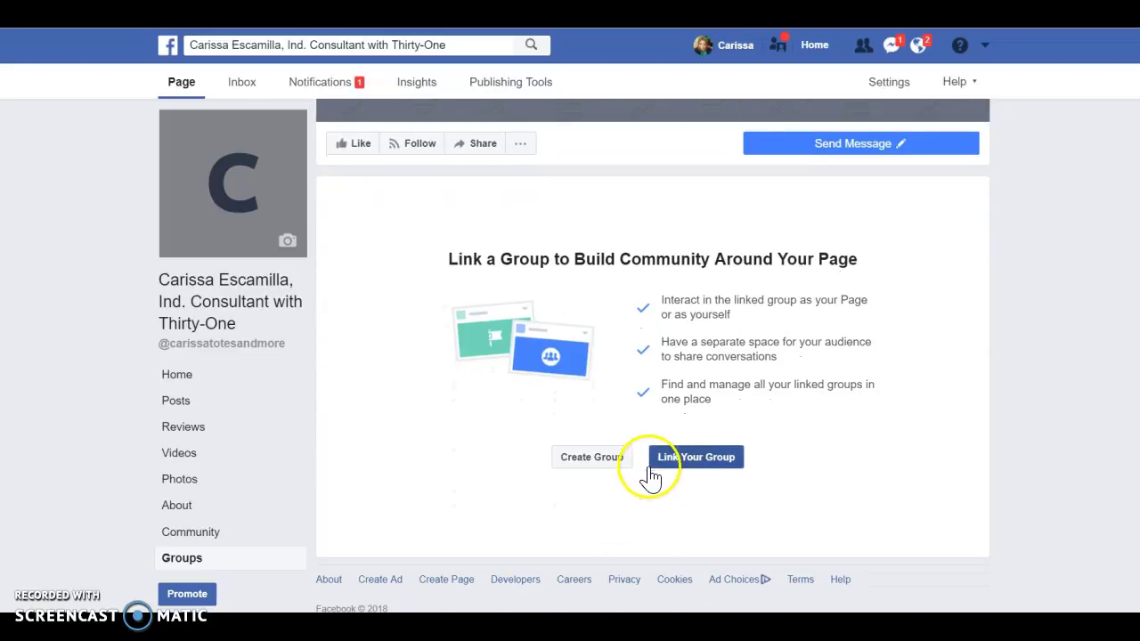
# Create a new group named the owner's '…Tote- ally Awesome VIP group' and view its privacy options
pyautogui.click(616, 461)
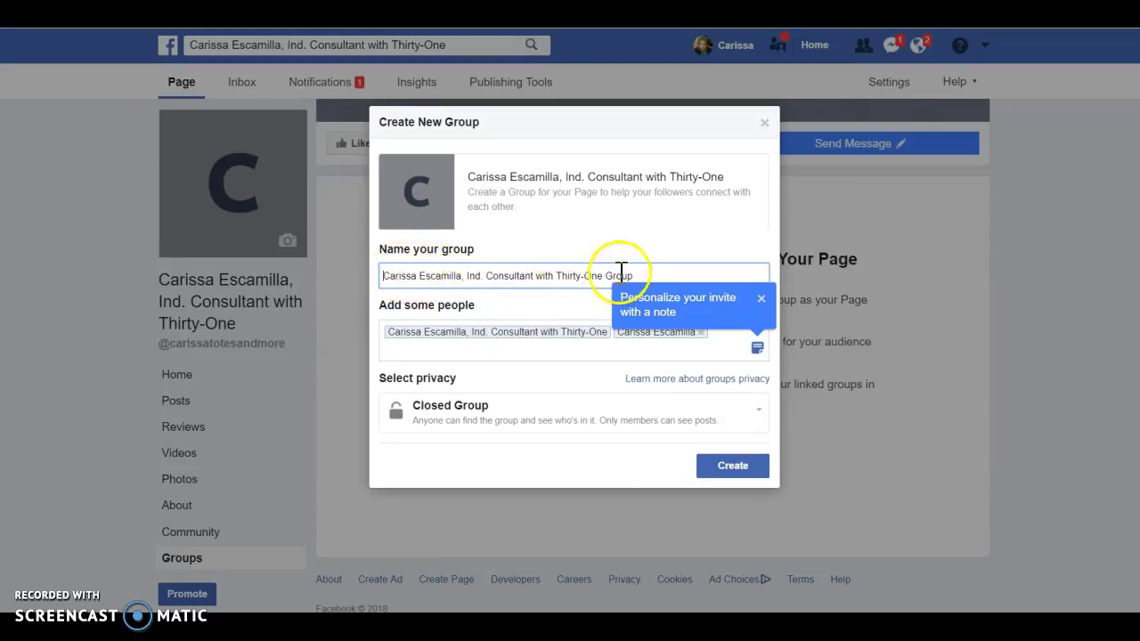
pyautogui.moveTo(637, 266); pyautogui.dragTo(380, 267)
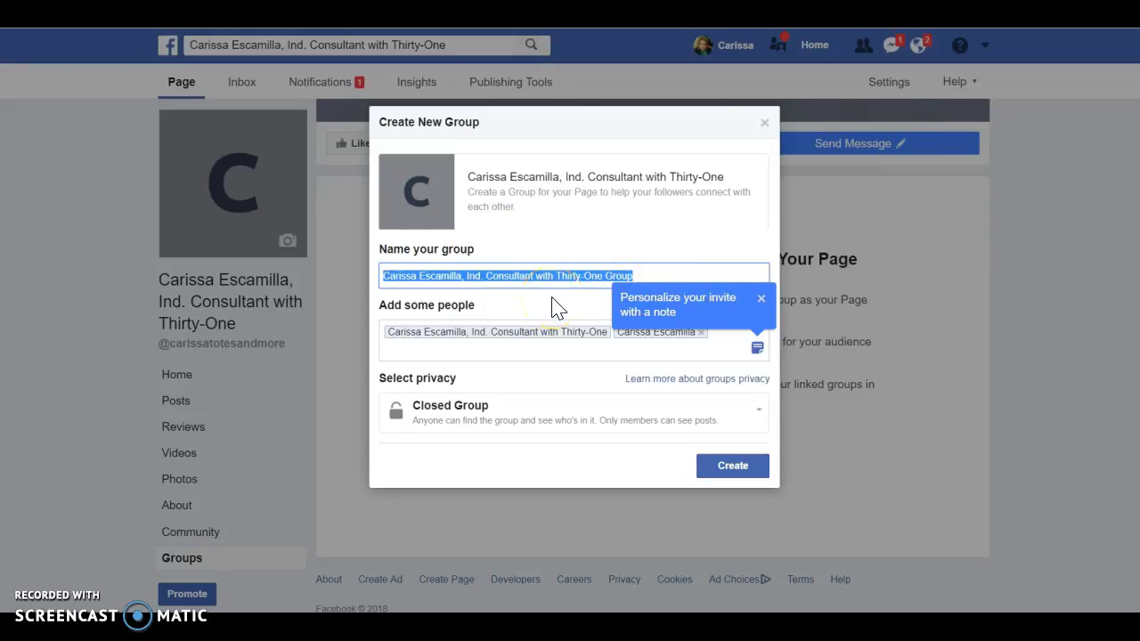
pyautogui.press('BackSpace')
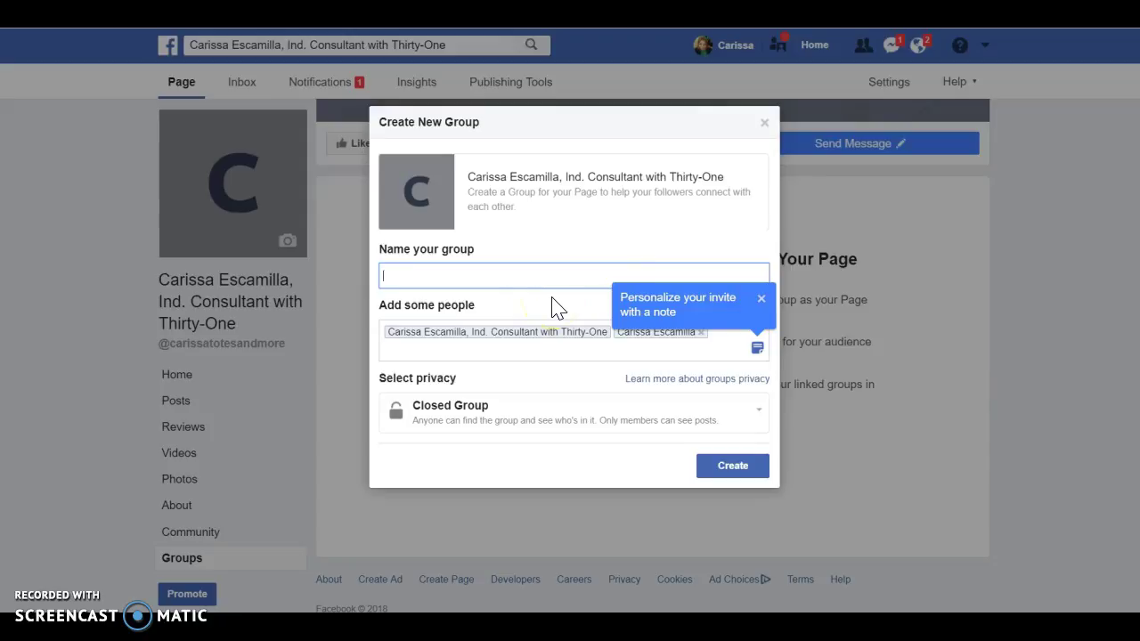
pyautogui.write('Carissas Tote- al')
pyautogui.write('ly Awesome ')
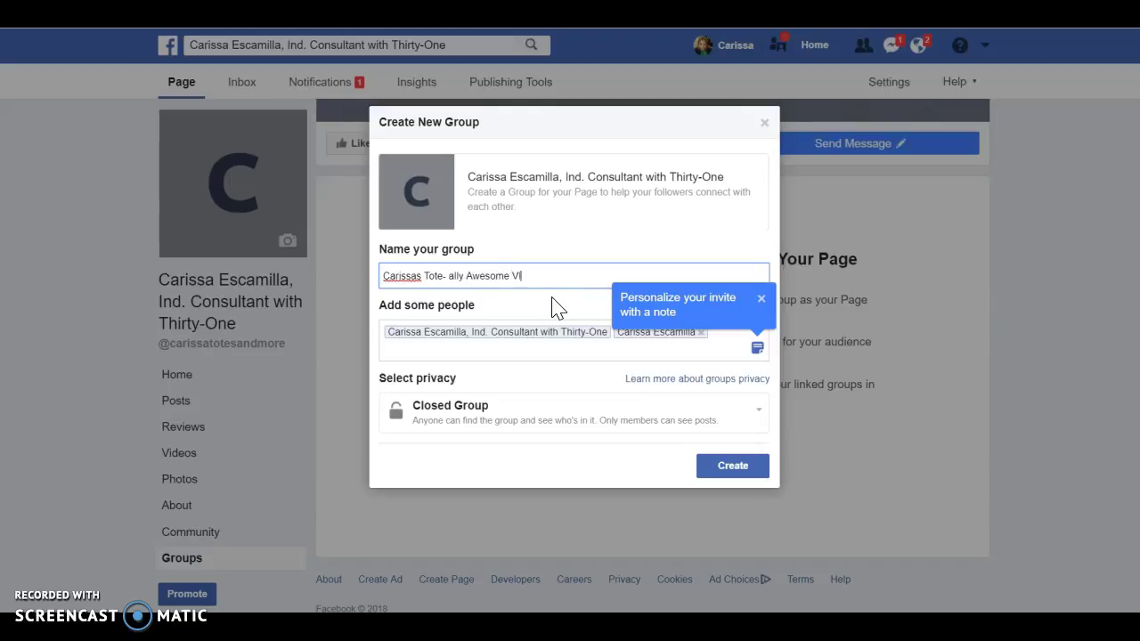
pyautogui.write('VIP group')
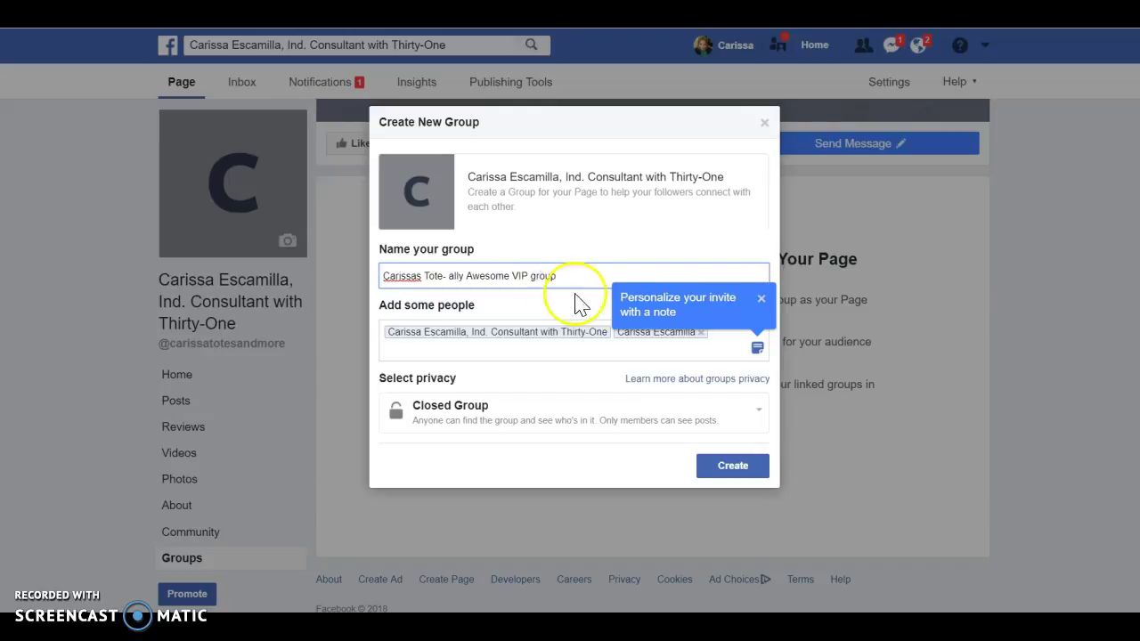
pyautogui.click(762, 299)
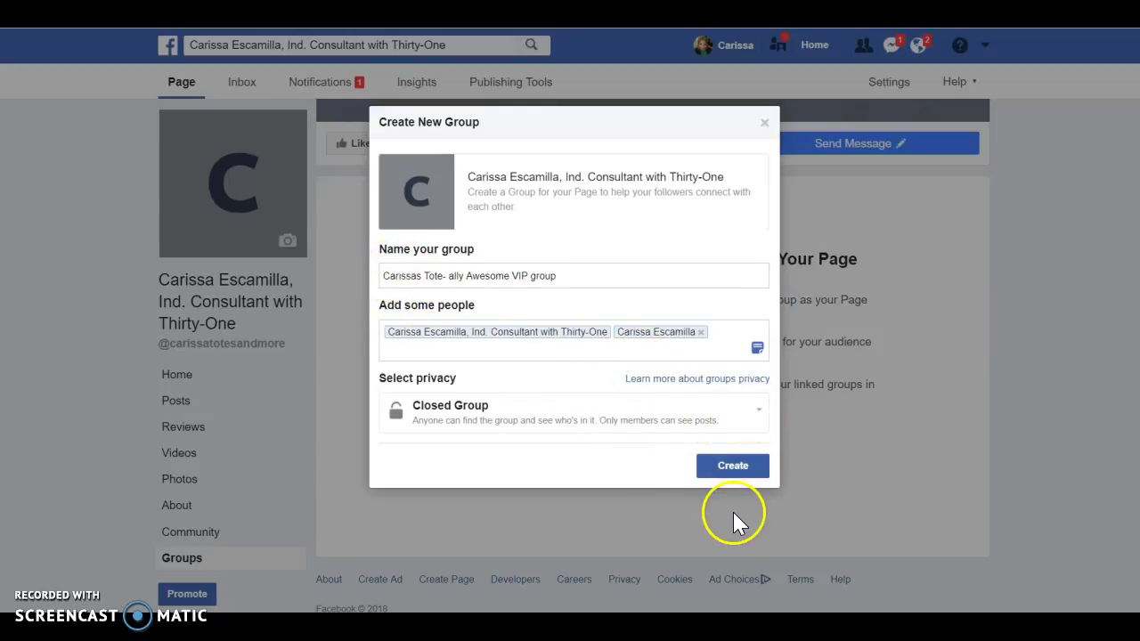
pyautogui.click(755, 414)
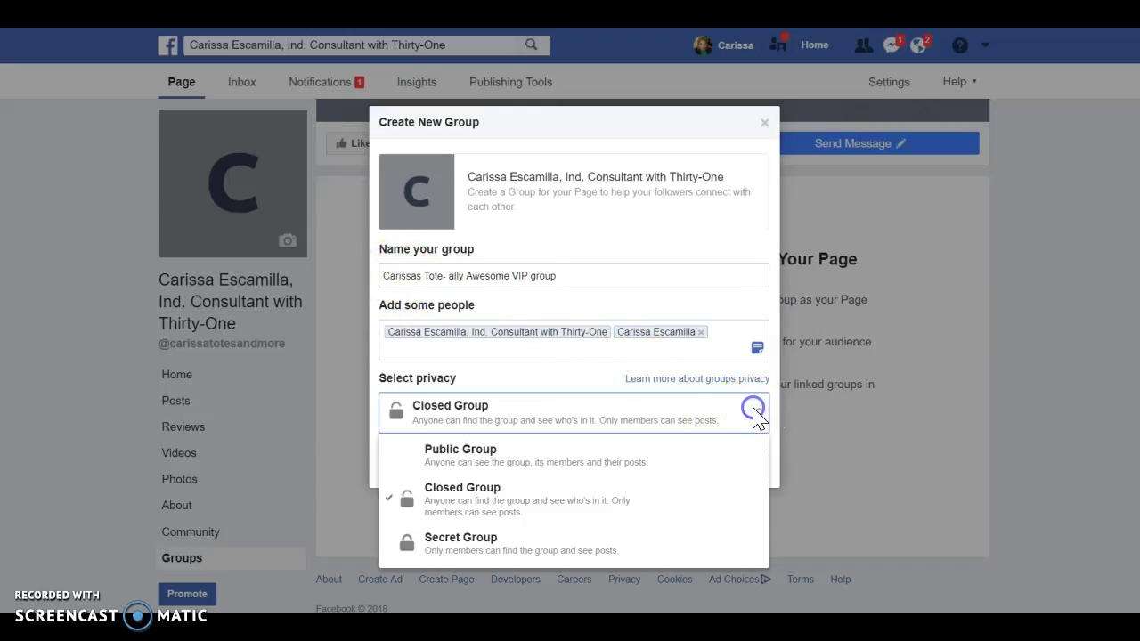
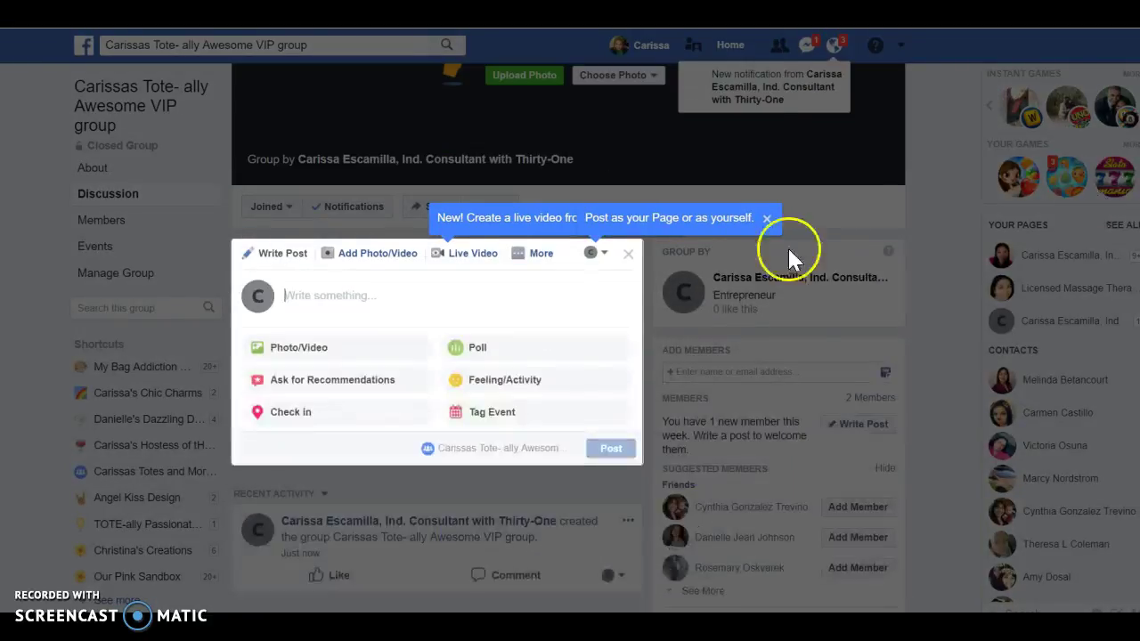
# Dismiss the composer spotlight, scroll the VIP group page, and briefly view the composer's More post types
pyautogui.click(628, 257)
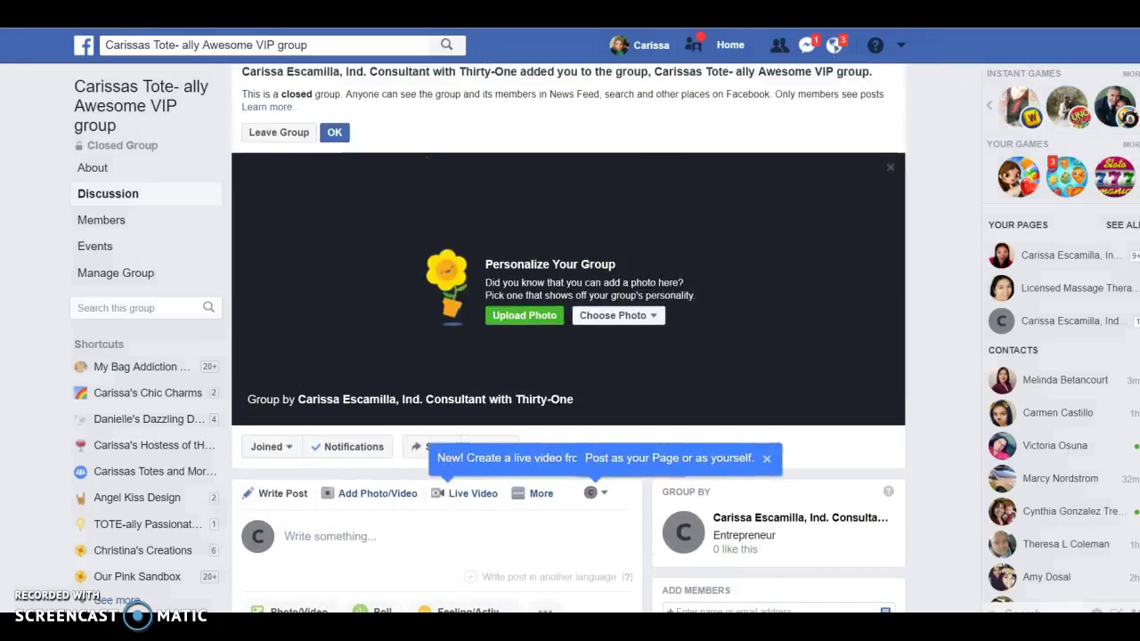
pyautogui.scroll(-1, 568, 356)
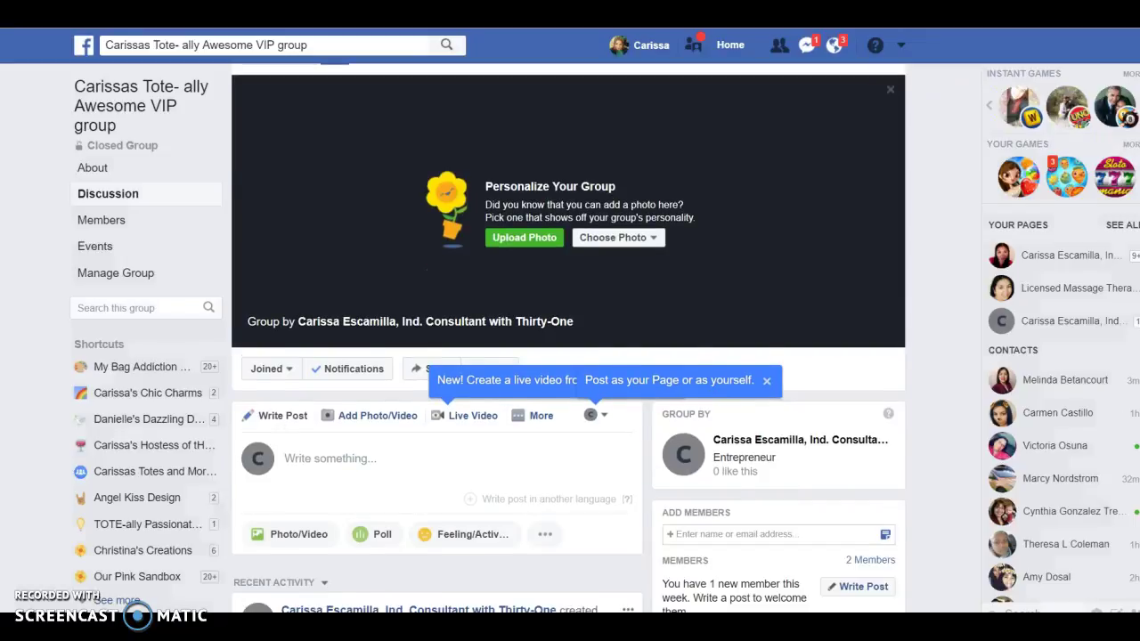
pyautogui.scroll(-2, 568, 356)
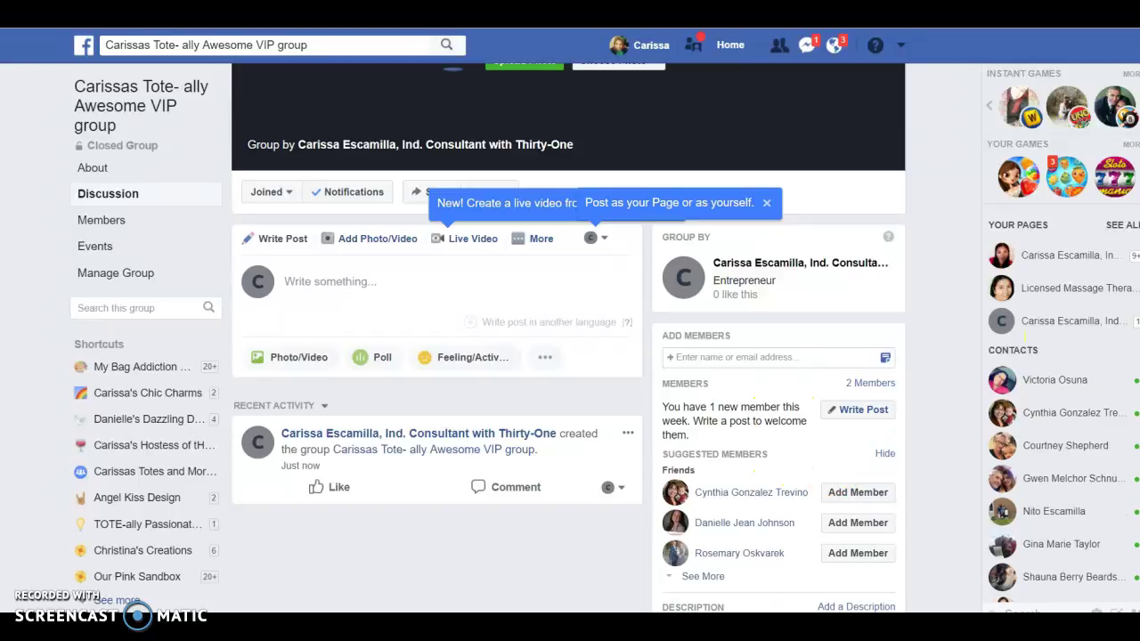
pyautogui.scroll(-3, 850, 419)
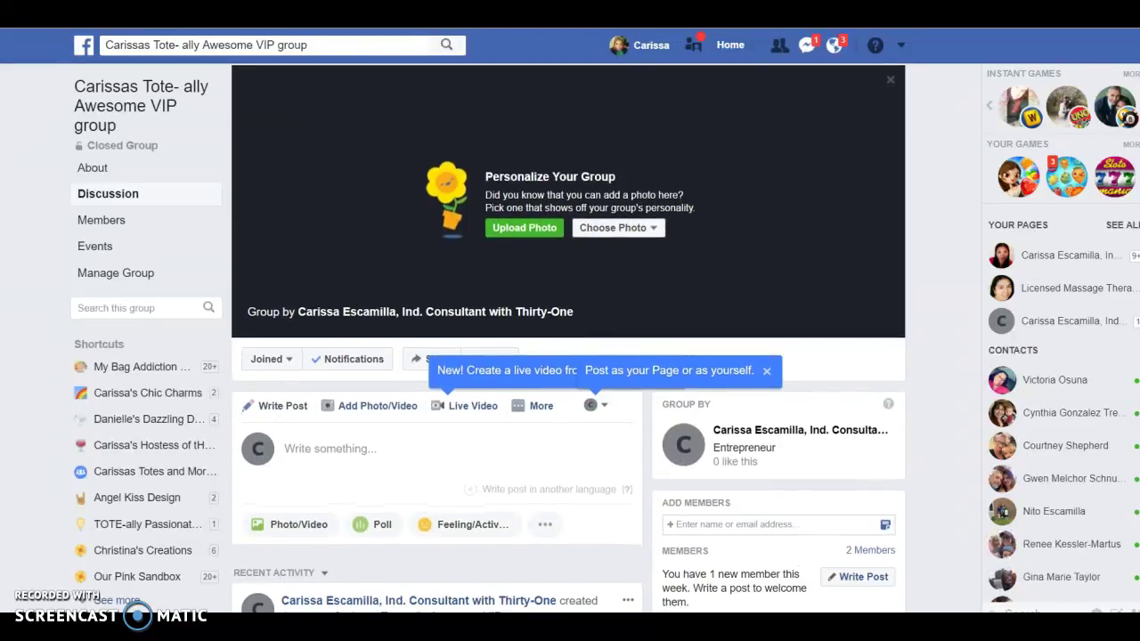
pyautogui.click(539, 400)
pyautogui.click(330, 460)
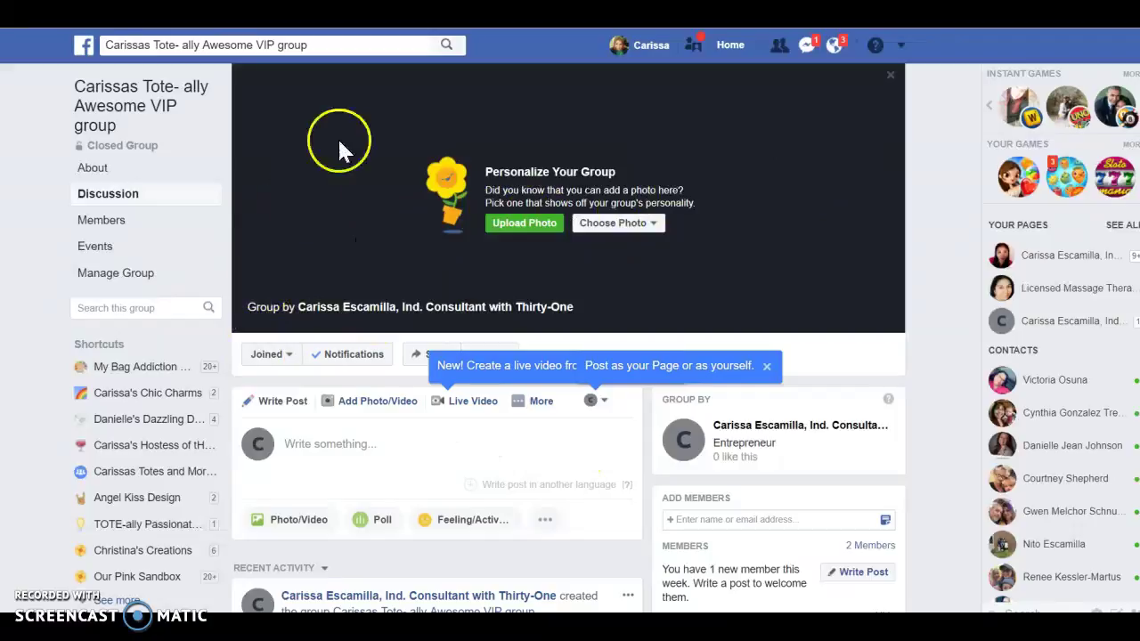
# Go from Home to Groups under Explore and scroll to Your Groups, where the VIP group appears first
pyautogui.click(730, 53)
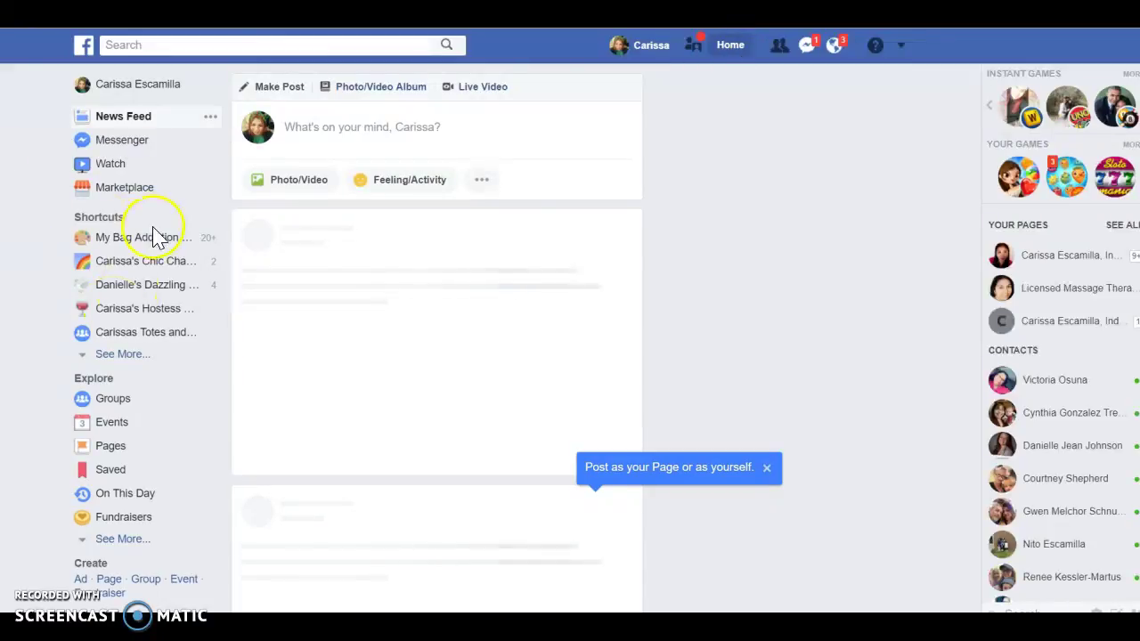
pyautogui.click(120, 400)
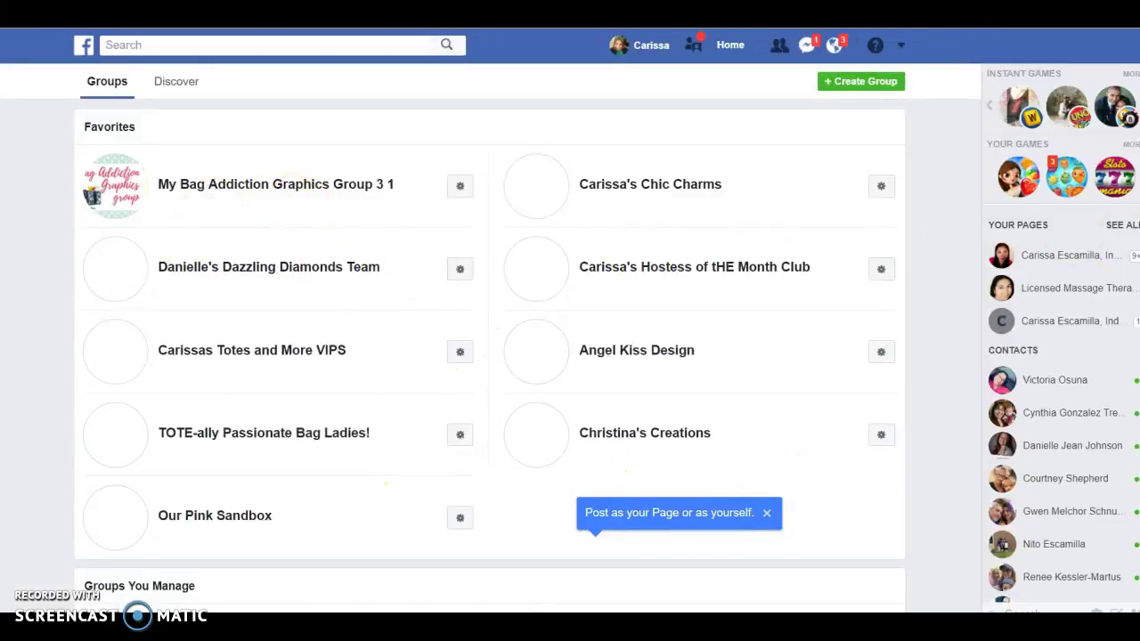
pyautogui.scroll(-3, 490, 356)
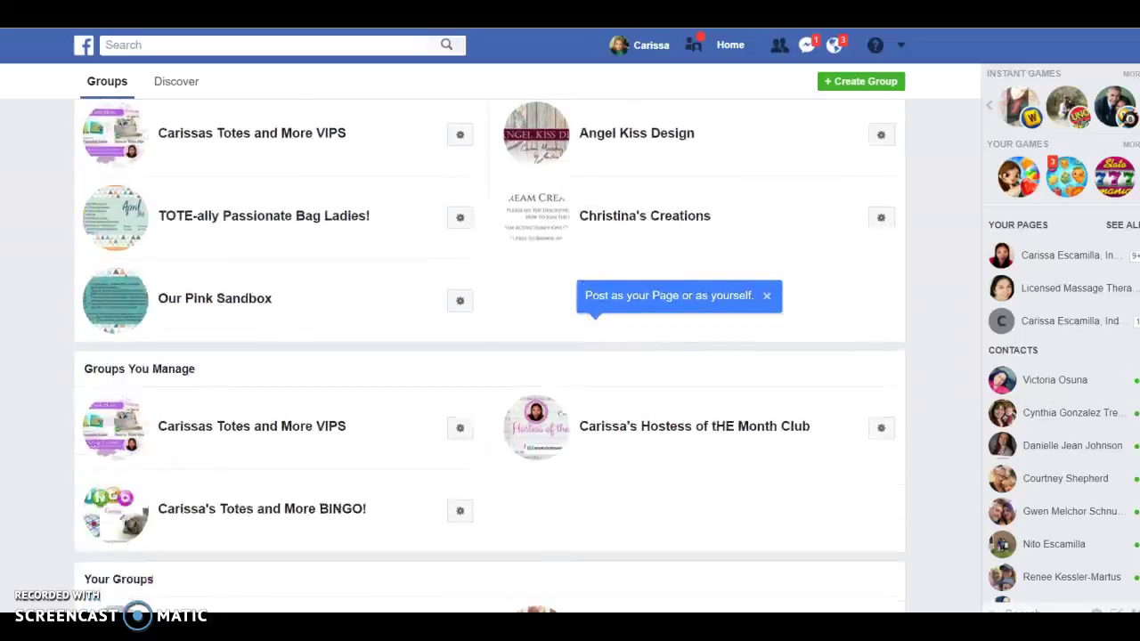
pyautogui.scroll(-2, 489, 356)
pyautogui.scroll(-2, 489, 356)
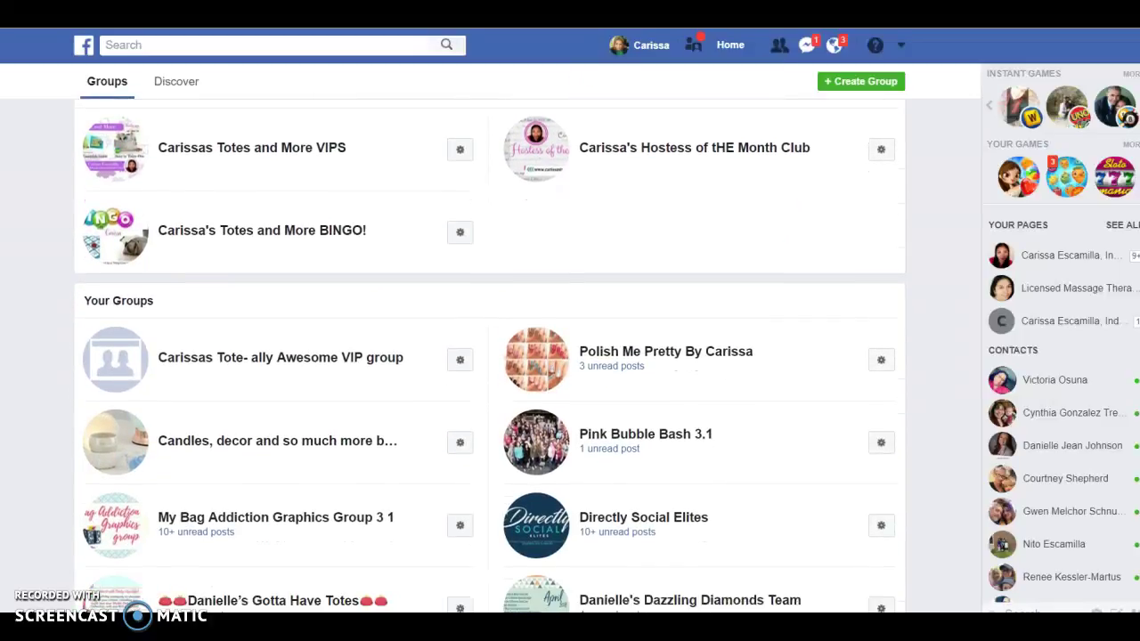
pyautogui.scroll(1, 489, 356)
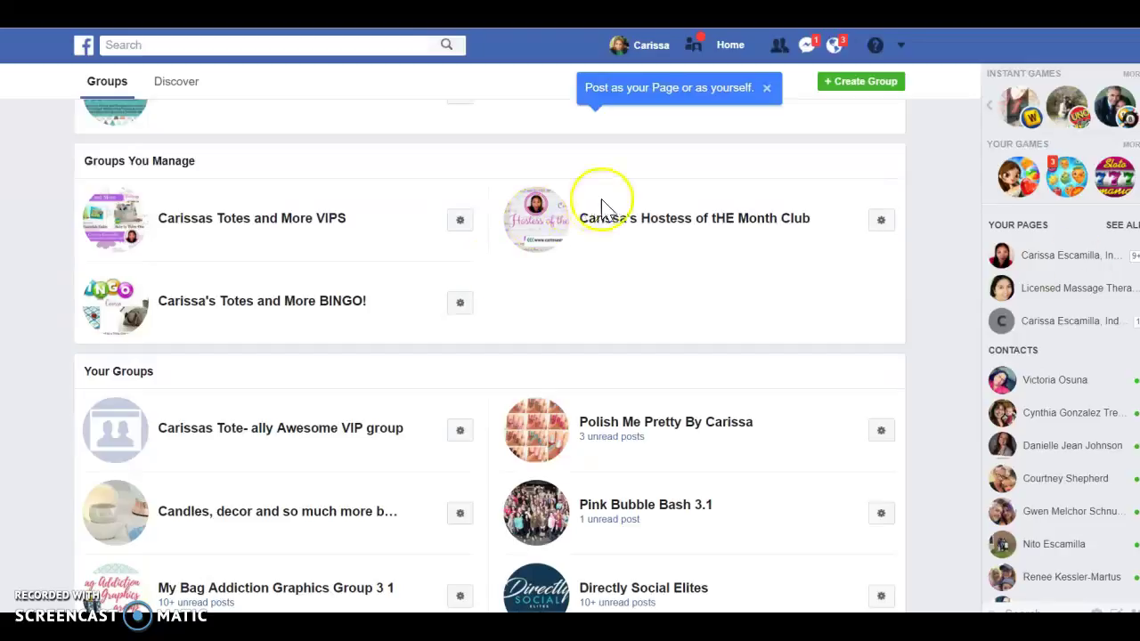
pyautogui.scroll(-3, 490, 356)
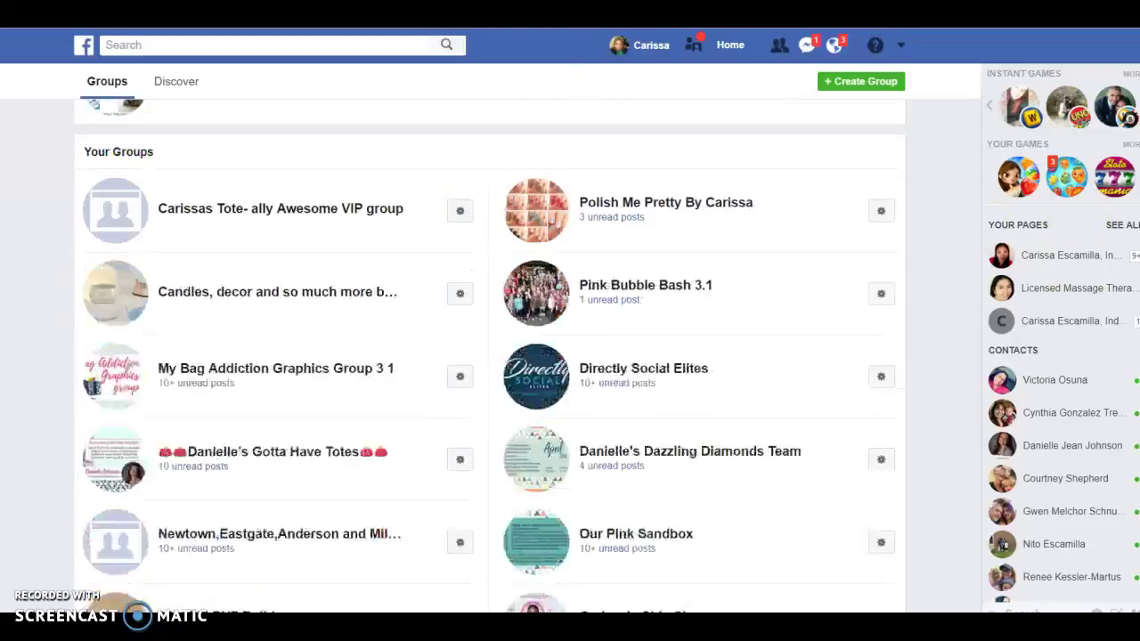
# Compare the gear menus of the VIP, candles and decor, and Polish Me Pretty groups
pyautogui.click(459, 196)
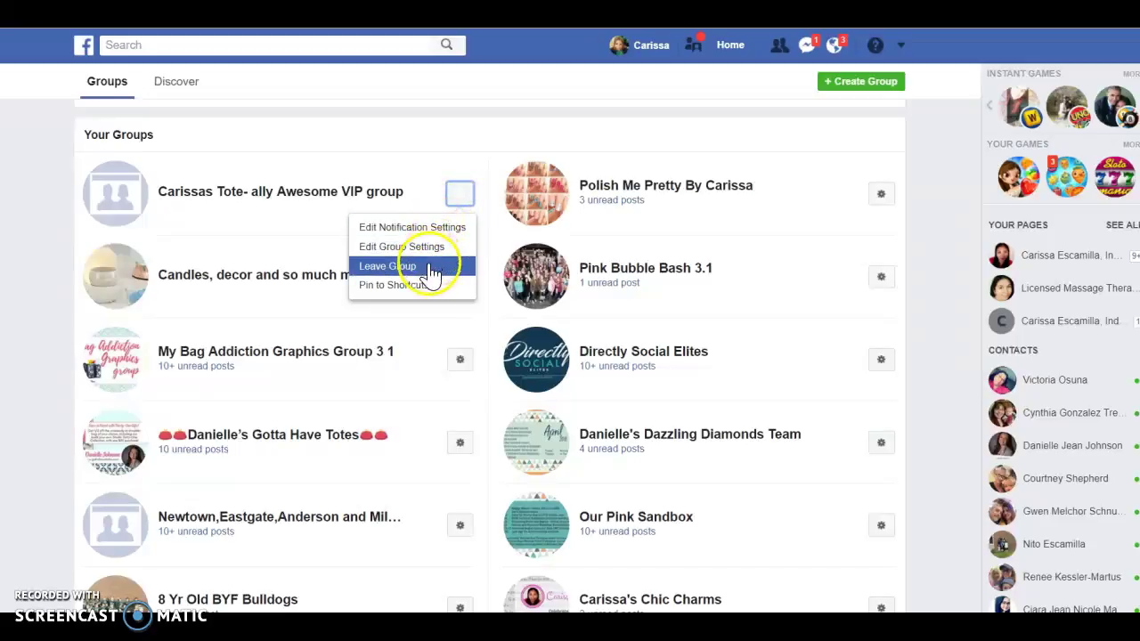
pyautogui.click(464, 191)
pyautogui.click(463, 279)
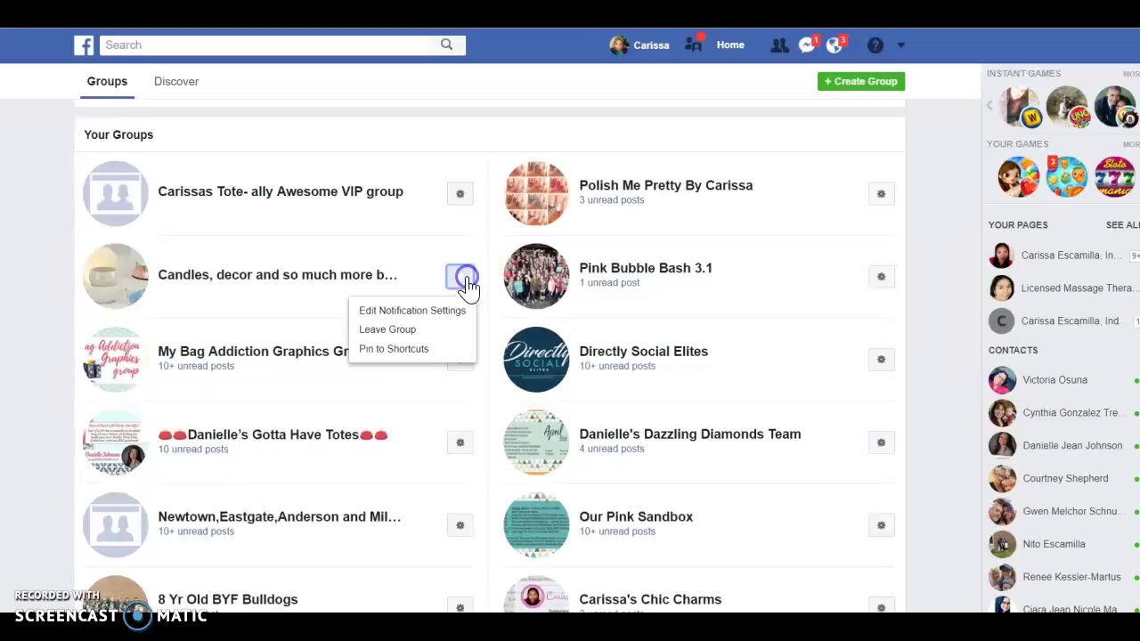
pyautogui.click(462, 203)
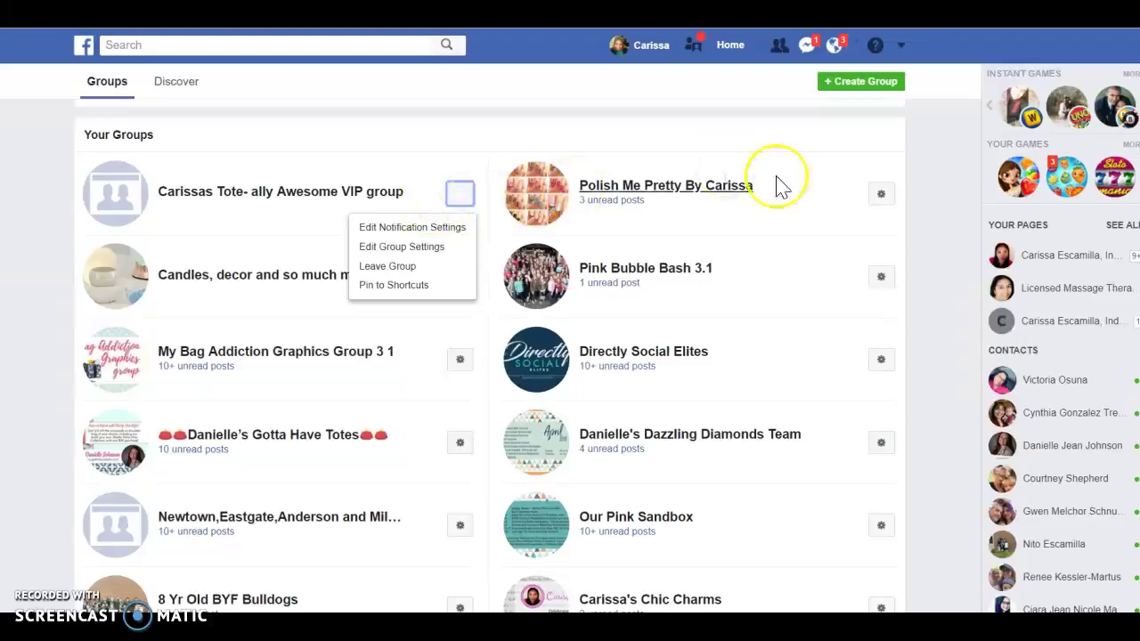
pyautogui.click(881, 194)
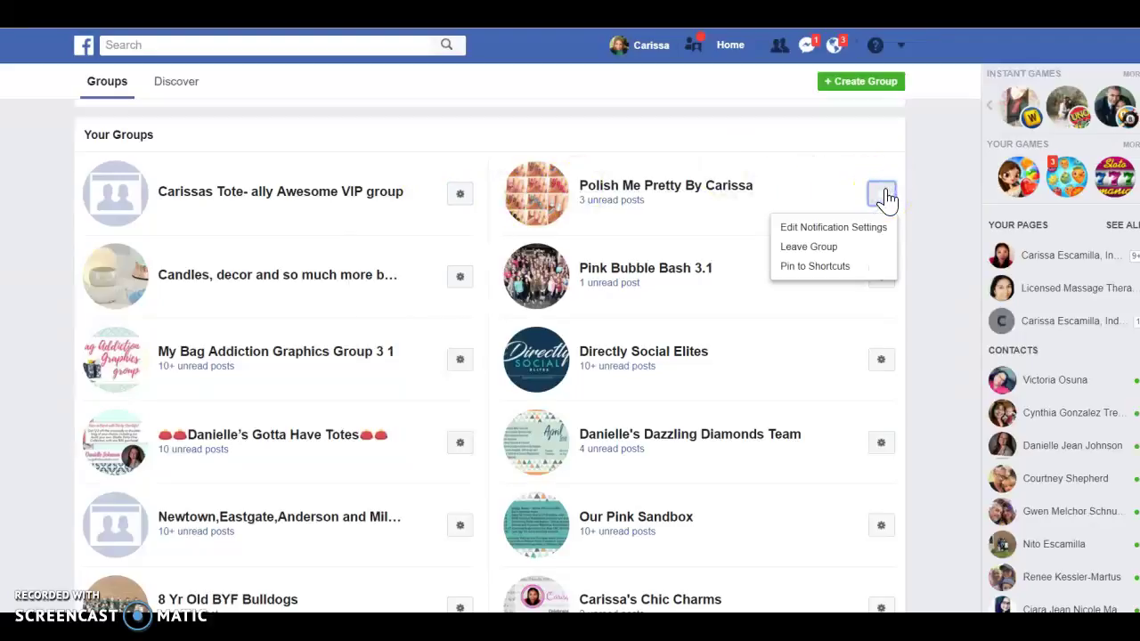
# Check the pinned My Bag Addiction group's options, then open the new VIP group from its name
pyautogui.click(460, 360)
pyautogui.click(458, 195)
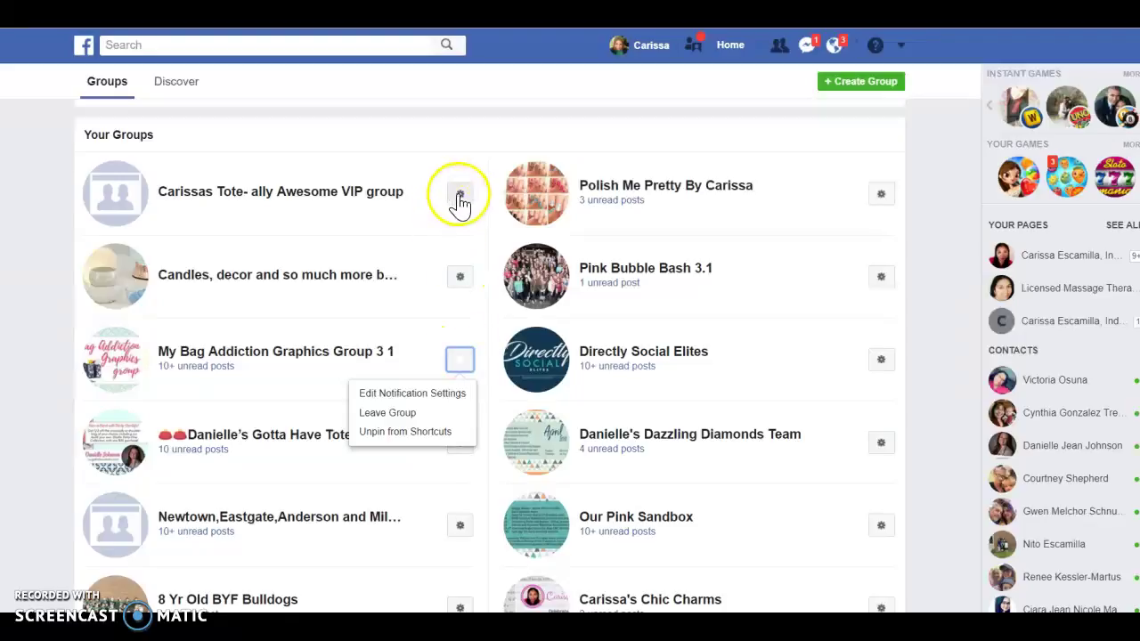
pyautogui.rightClick(305, 199)
pyautogui.click(293, 192)
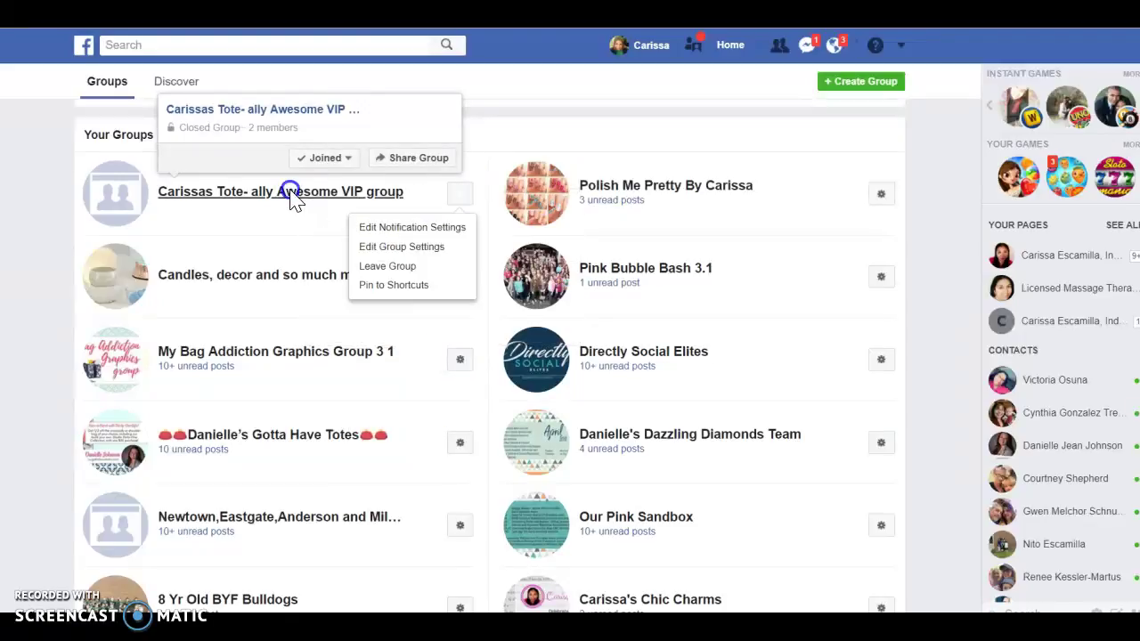
# On the VIP group page, view Pin to Shortcuts in the More menu, then close it unchanged
pyautogui.click(293, 198)
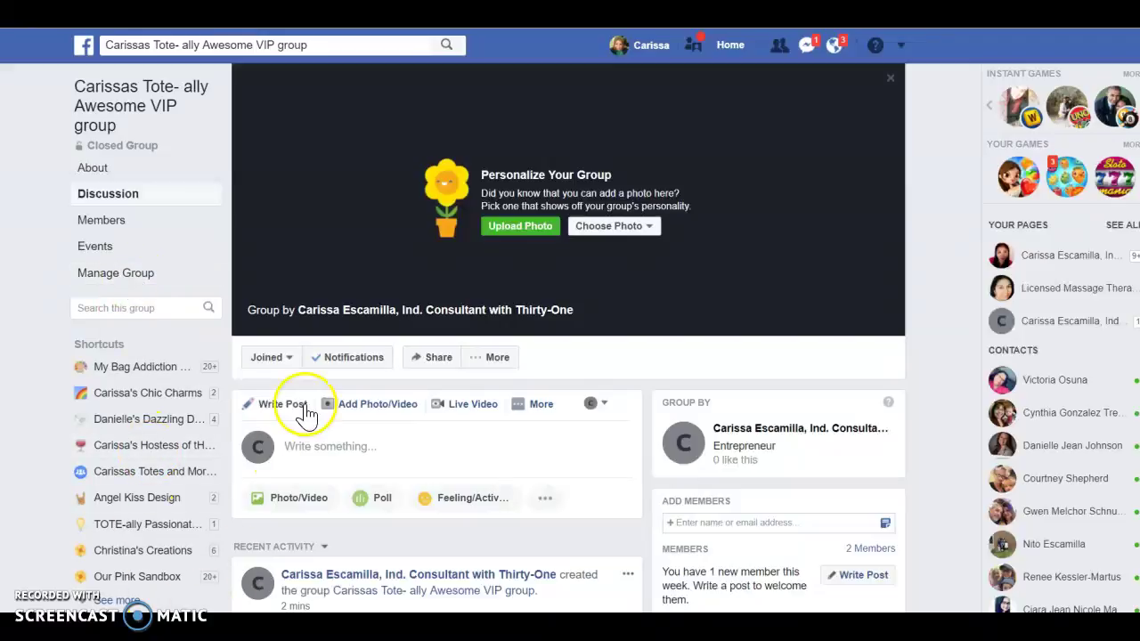
pyautogui.click(492, 359)
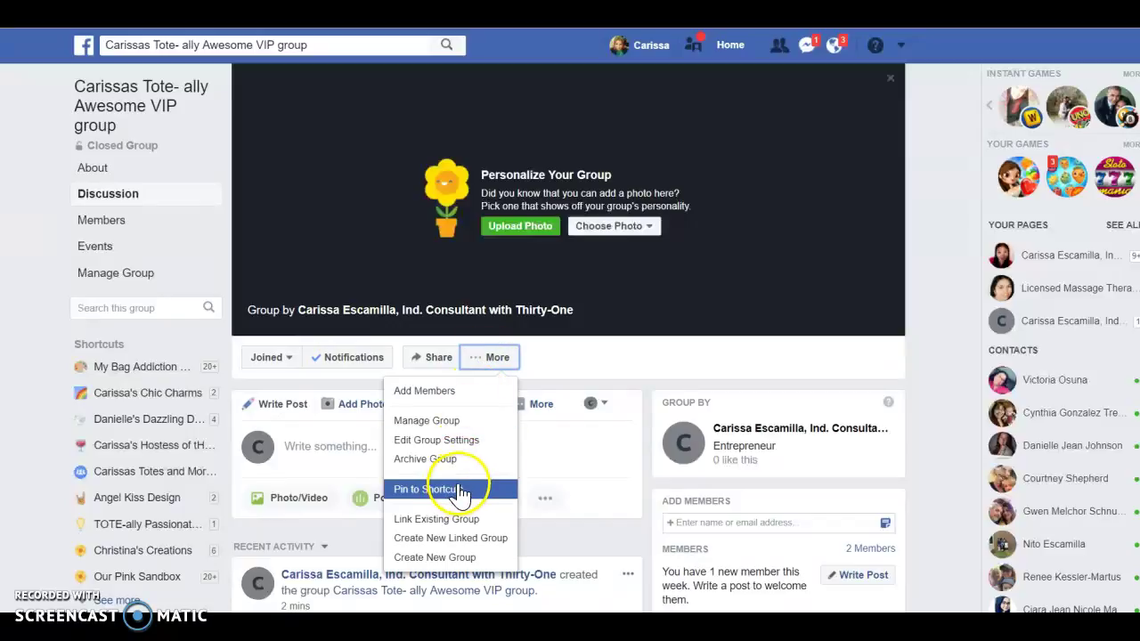
pyautogui.click(470, 521)
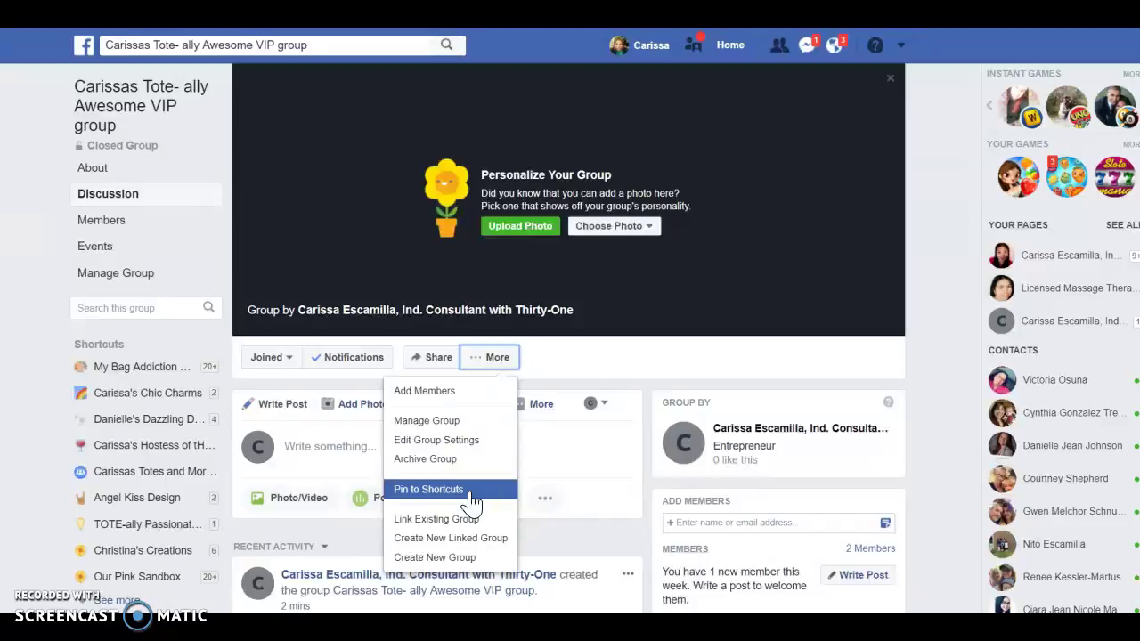
pyautogui.click(494, 360)
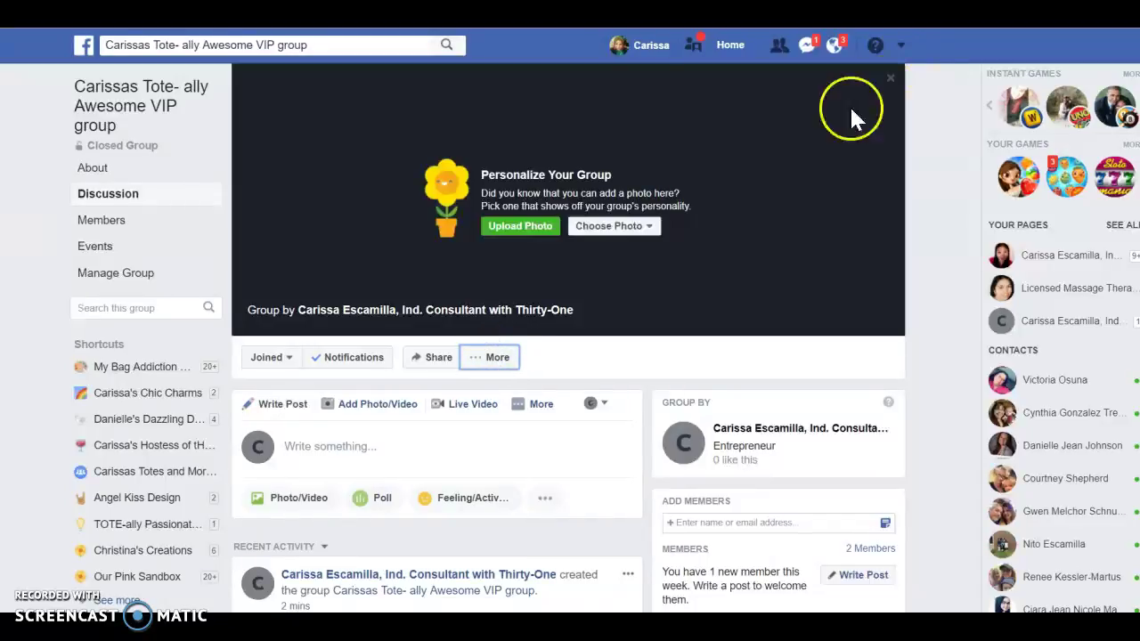